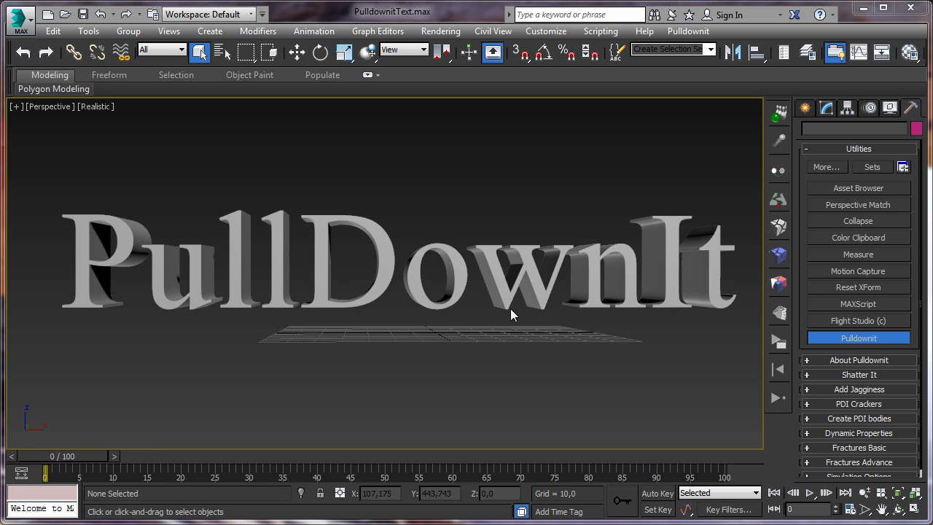
Select the PullDownIt text and examine the parameters of its Text and Extrude levels.
click(394, 254)
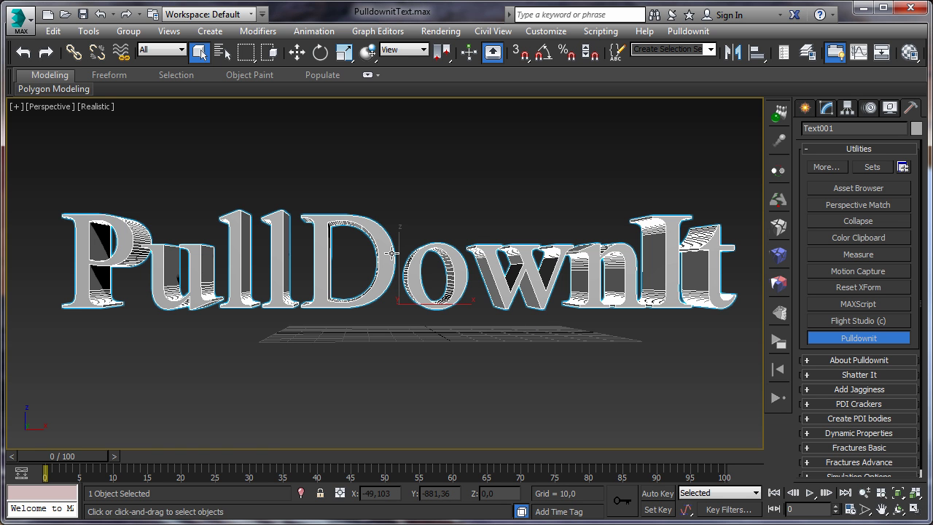
click(901, 510)
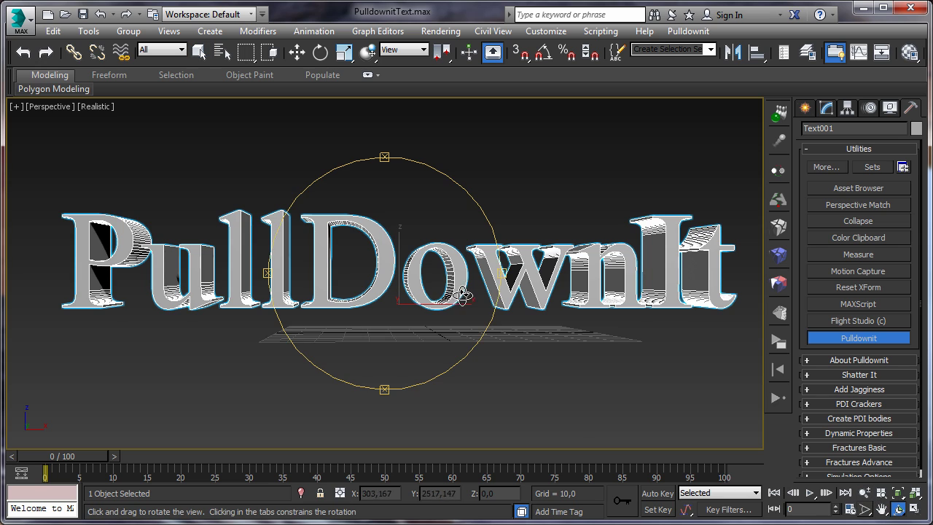
drag(438, 291, 410, 290)
click(832, 109)
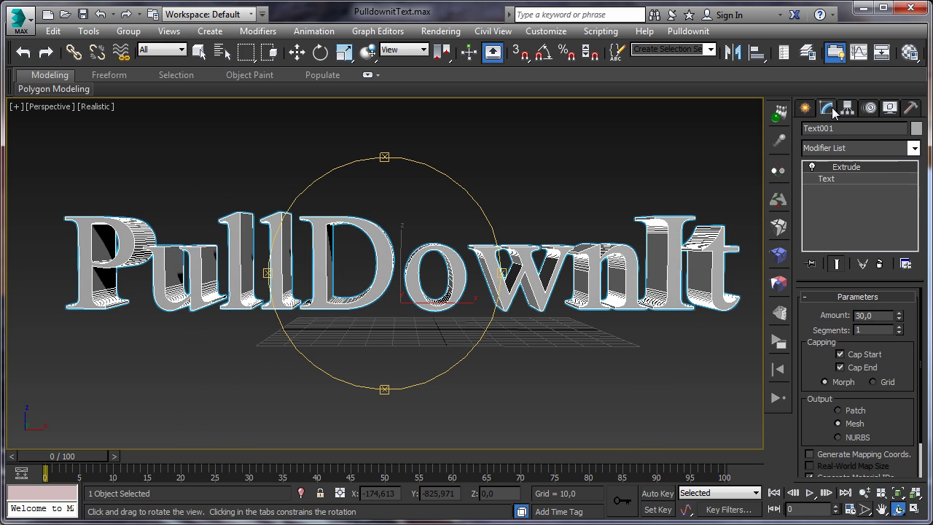
click(838, 176)
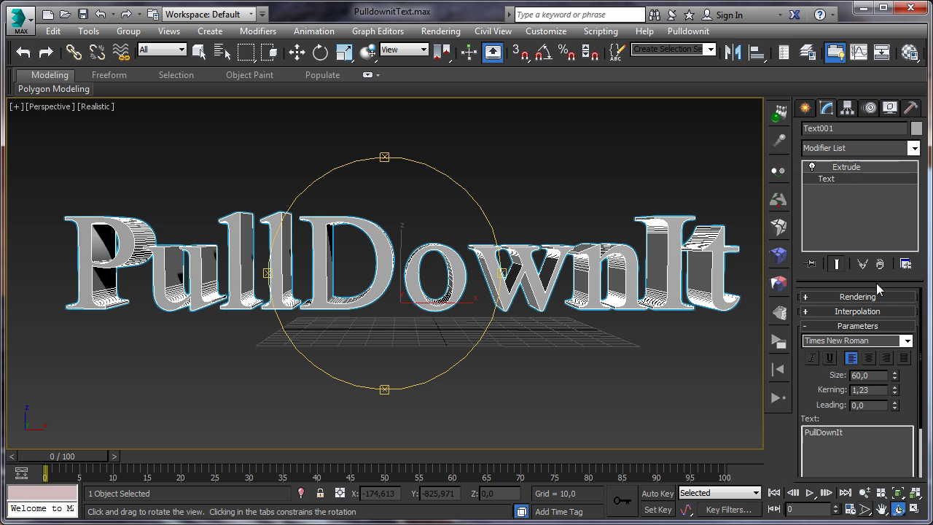
drag(906, 375, 906, 343)
click(849, 168)
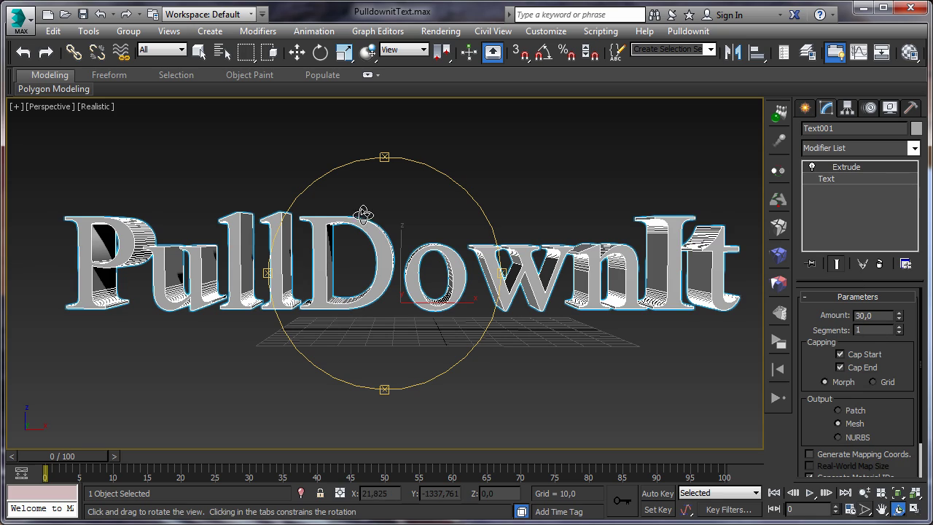
drag(362, 208, 565, 120)
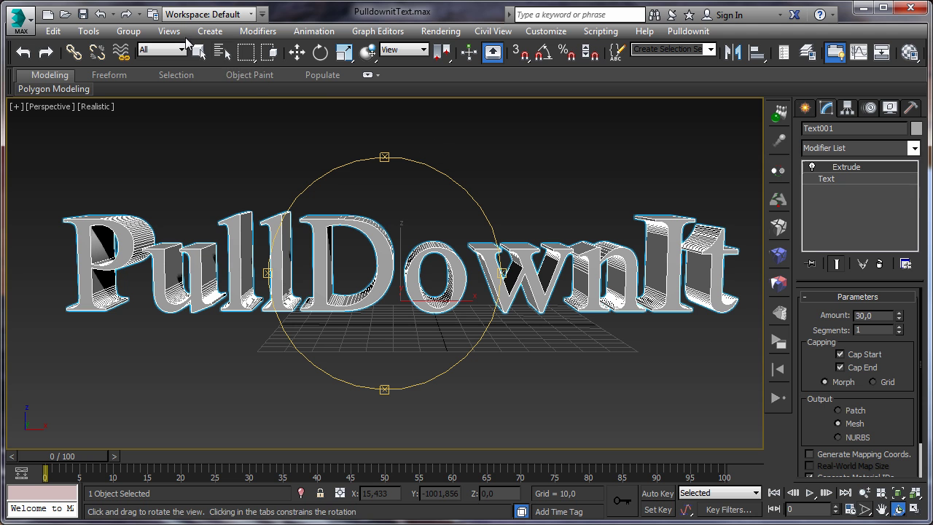
Shatter the PullDownIt text into 100 shards with the Uniform style and the cut material pdiCutmat applied.
click(782, 237)
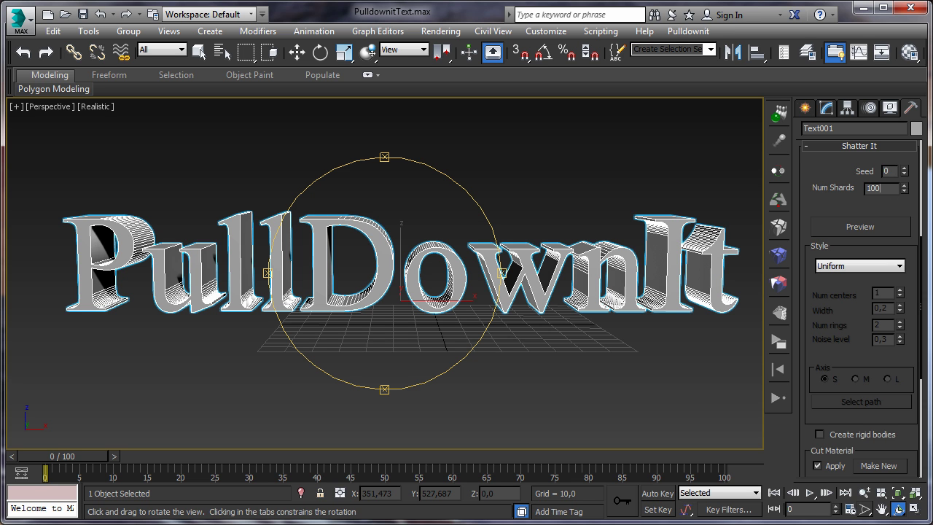
drag(897, 417, 892, 313)
click(846, 407)
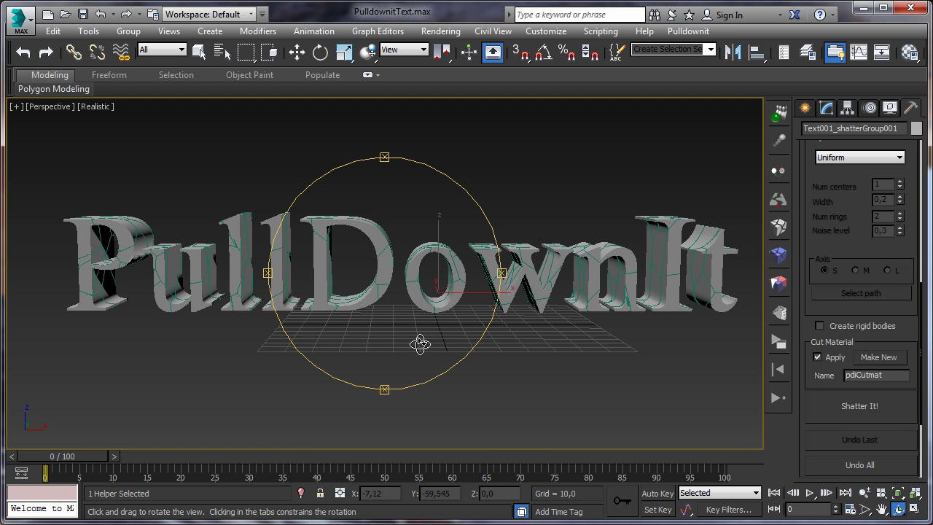
Examine the uniform cut lines across the letters from several angles and distances.
drag(415, 332, 602, 411)
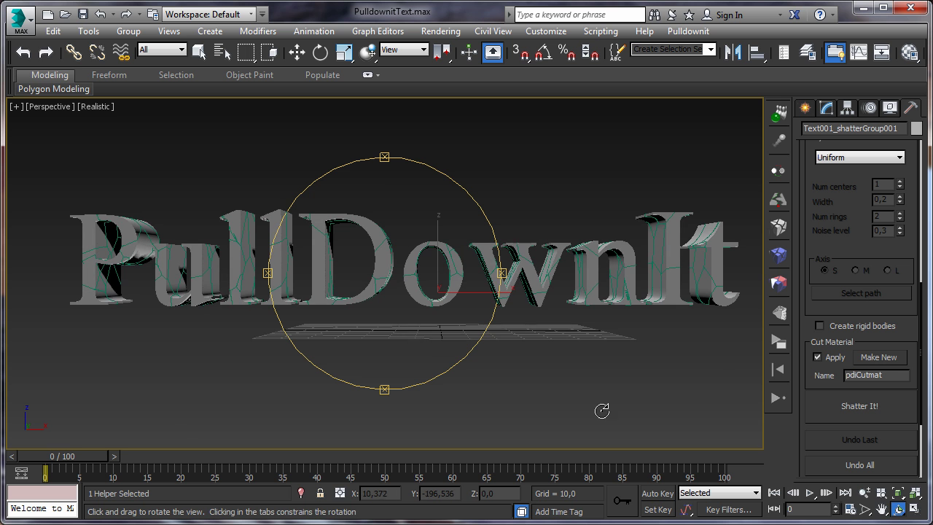
click(865, 493)
drag(477, 332, 474, 298)
middle_drag(475, 298, 639, 375)
middle_drag(462, 333, 550, 329)
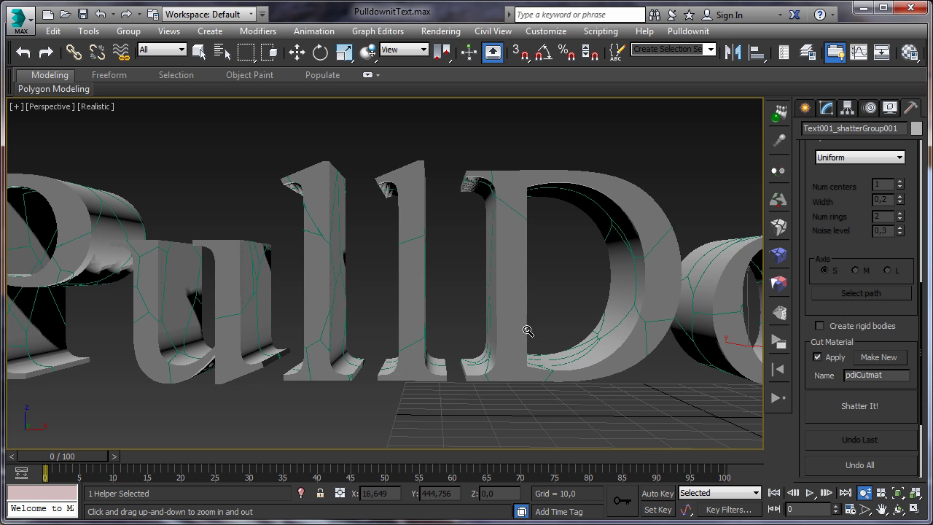
scroll(360, 307, down, 5)
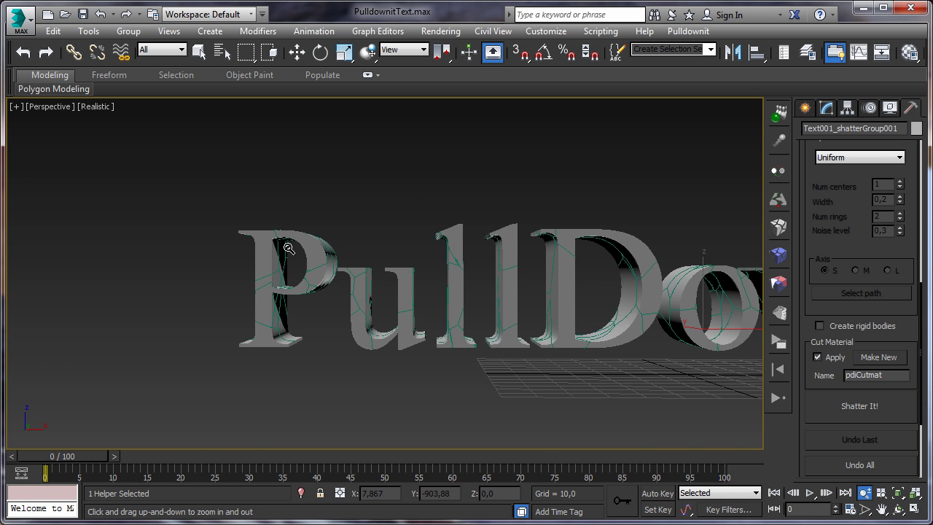
scroll(294, 250, up, 3)
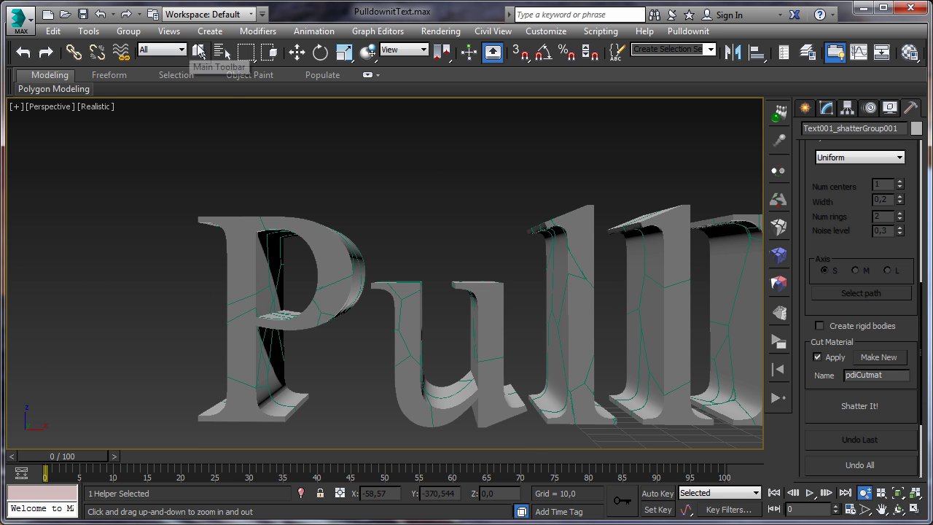
Select individual shards on letters such as the P, o and D to inspect their shapes.
click(199, 52)
click(326, 265)
click(308, 313)
alt+middle_drag(491, 344, 523, 317)
click(427, 258)
scroll(427, 259, up, 3)
scroll(354, 256, down, 4)
middle_drag(611, 319, 479, 314)
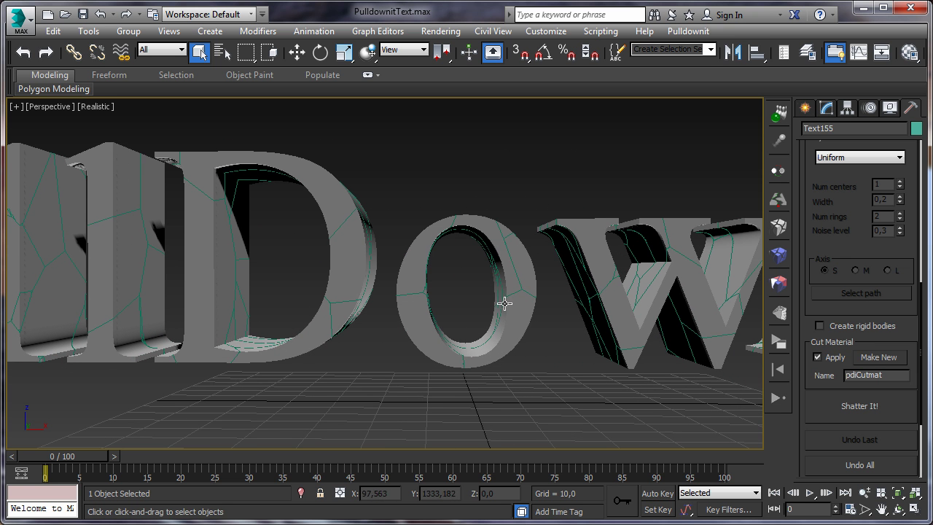
click(501, 268)
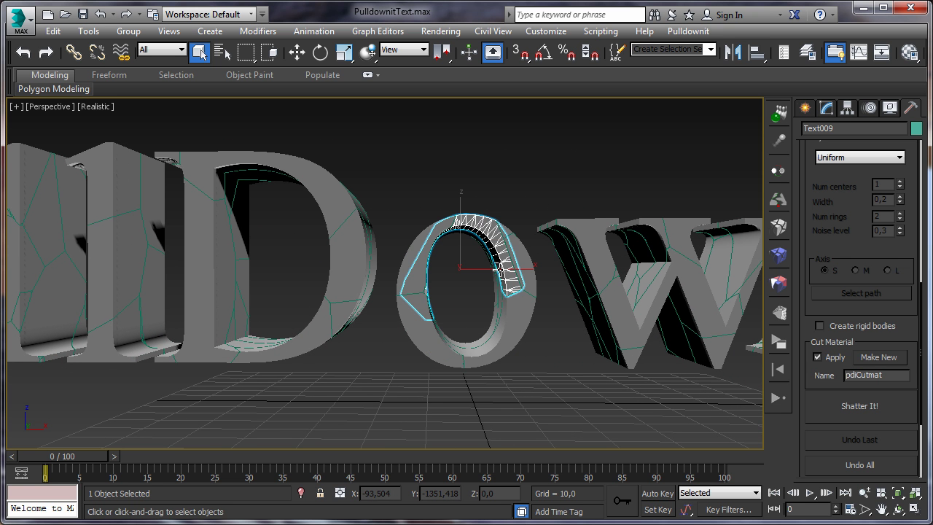
click(349, 252)
scroll(494, 317, up, 3)
middle_drag(494, 317, 642, 328)
scroll(693, 368, up, 3)
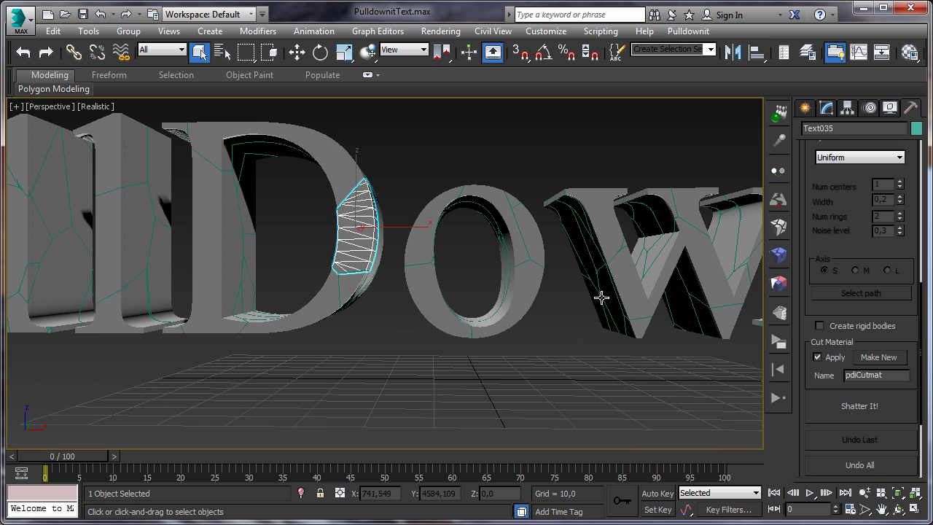
click(898, 509)
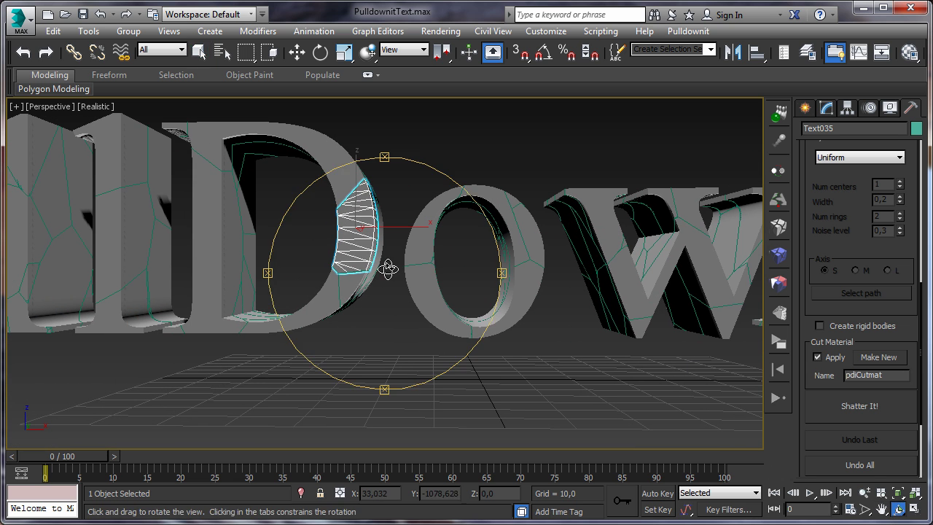
drag(367, 267, 396, 212)
scroll(444, 258, up, 3)
scroll(466, 336, down, 2)
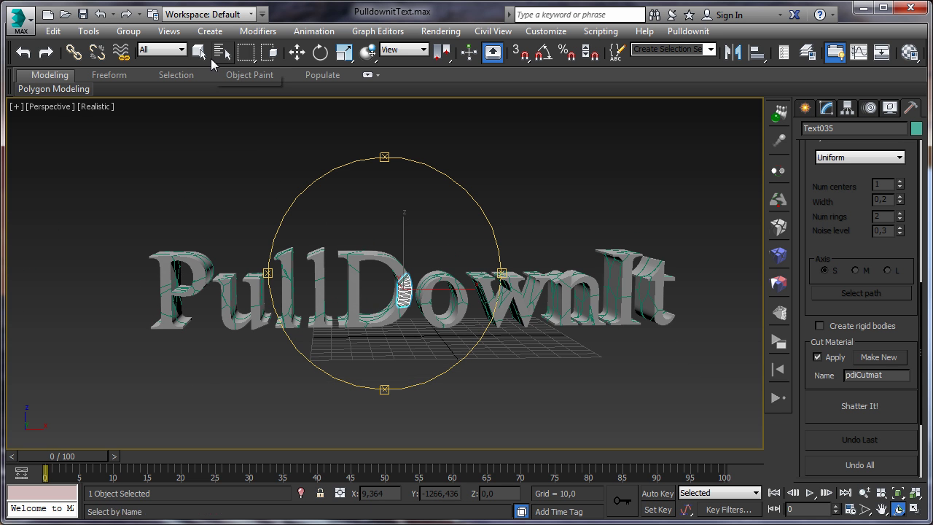
Preview the shatter with 100 added shards and lower its center to about Z -13.86, gathering shard points along the letters' base.
click(200, 56)
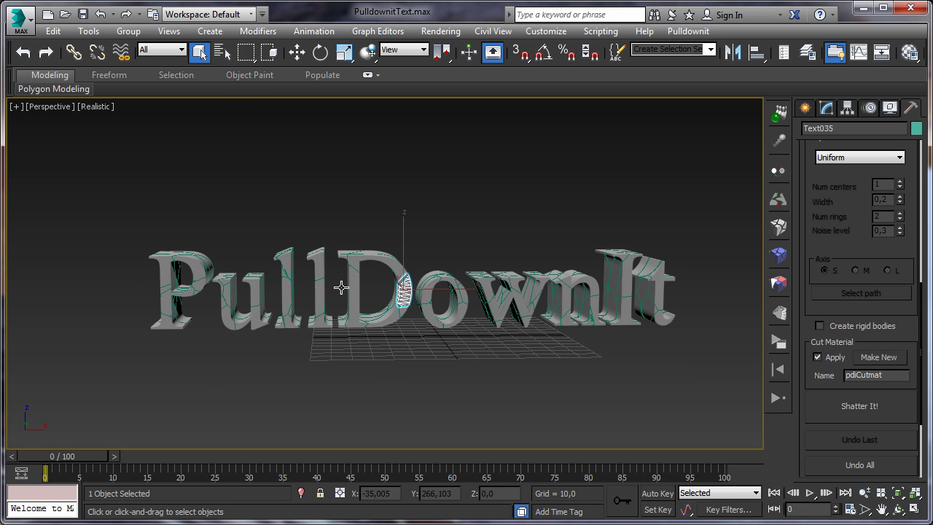
middle_drag(243, 235, 233, 196)
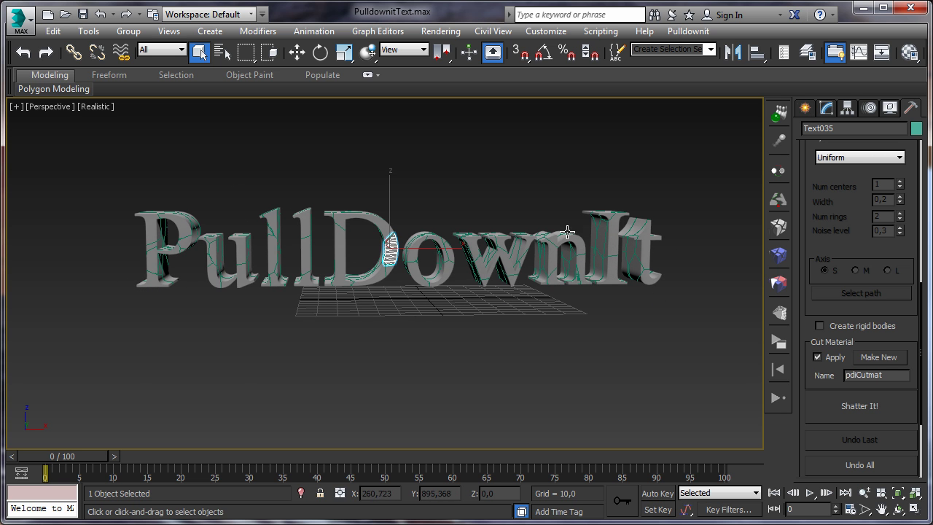
drag(836, 238, 805, 390)
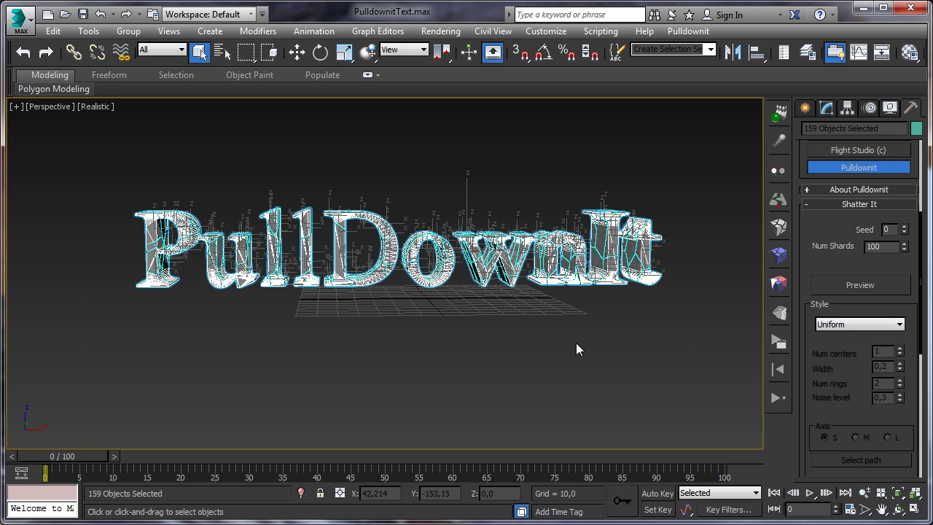
click(857, 285)
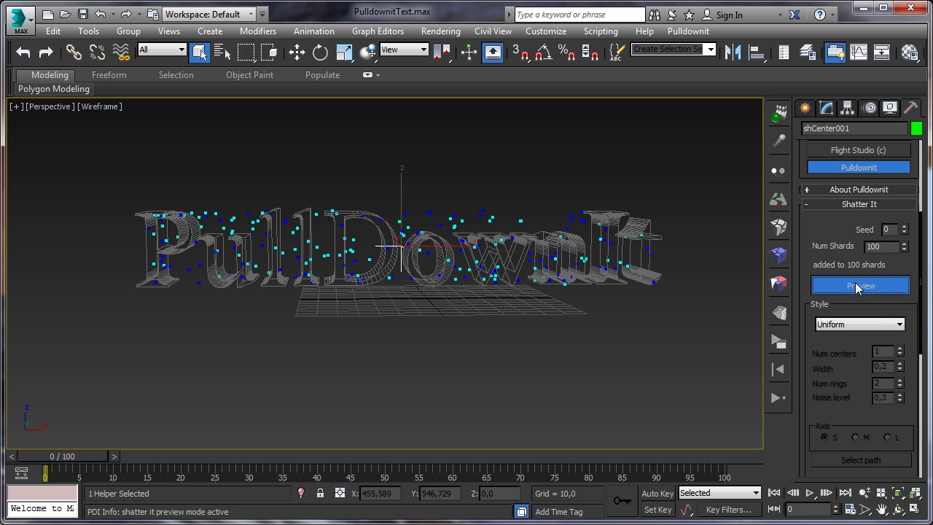
click(296, 52)
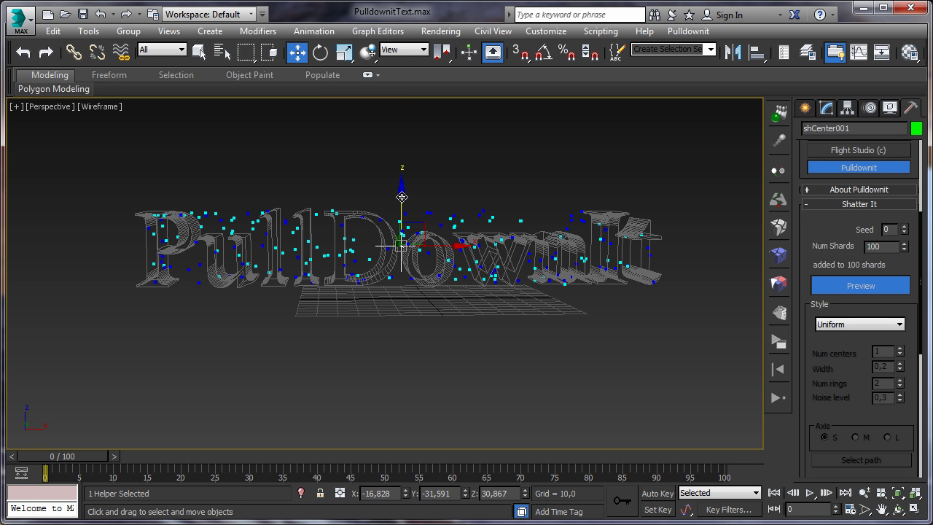
drag(402, 197, 401, 284)
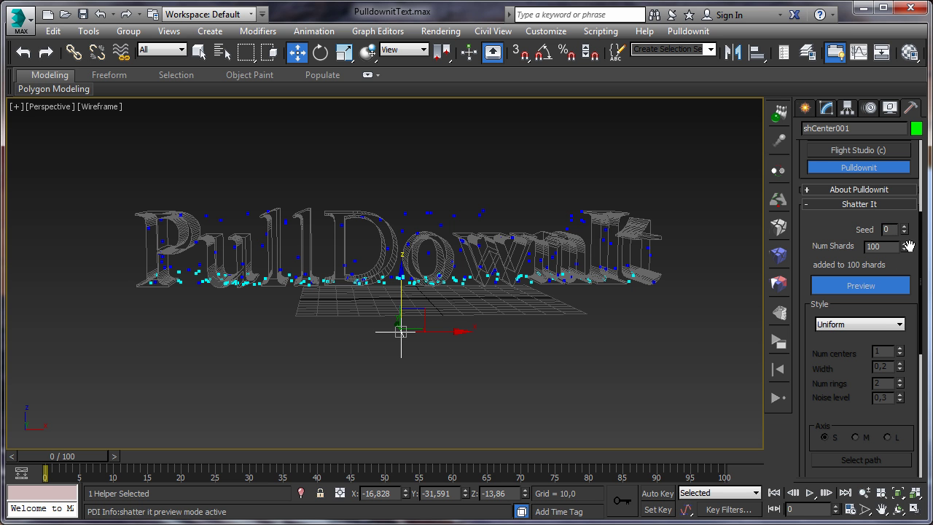
Increase the number of shards around the lowered center and shatter the text with the Uniform style.
drag(907, 251, 905, 226)
drag(842, 406, 819, 279)
click(848, 448)
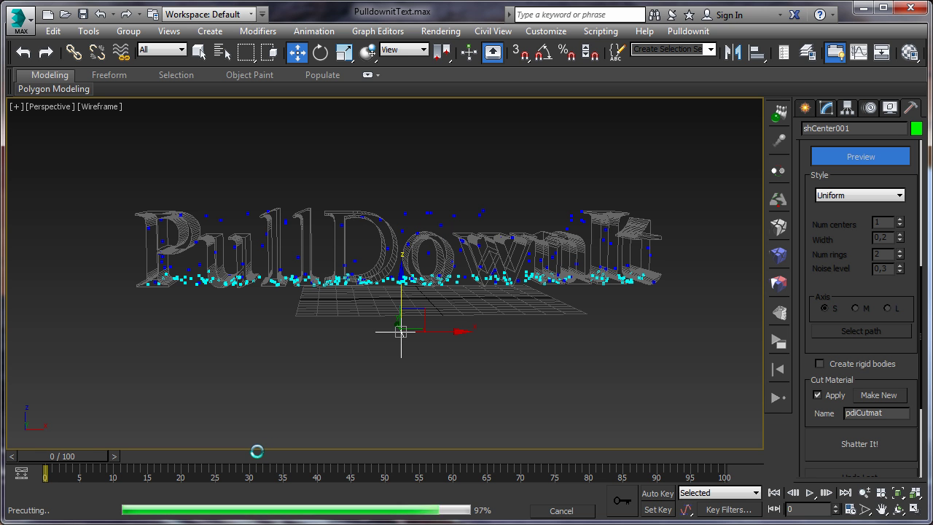
Examine the distribution of cuts along the base of the letters, from close-ups to the whole word.
click(864, 493)
mouse_move(519, 325)
mouse_down()
mouse_move(517, 313)
mouse_move(534, 336)
mouse_up()
middle_drag(533, 336, 564, 355)
scroll(457, 321, up, 5)
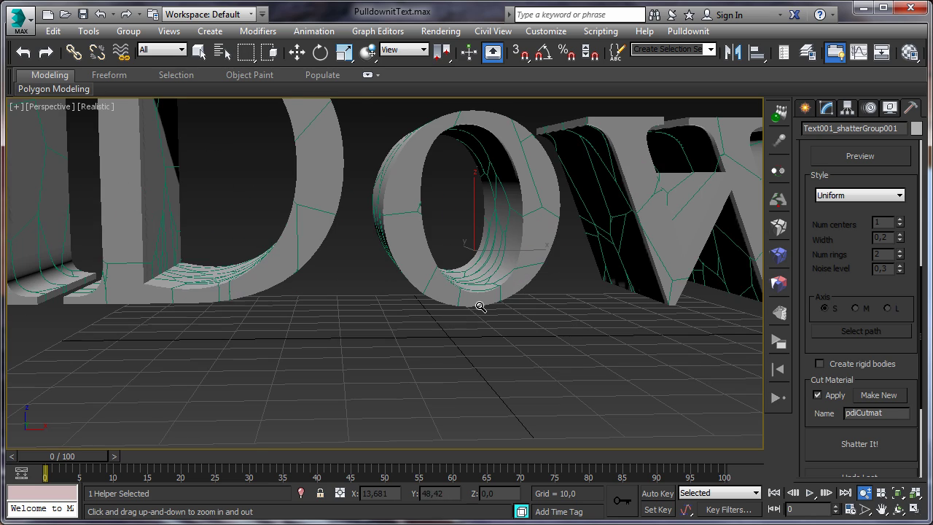
middle_drag(481, 307, 495, 330)
scroll(496, 330, down, 5)
scroll(507, 329, up, 3)
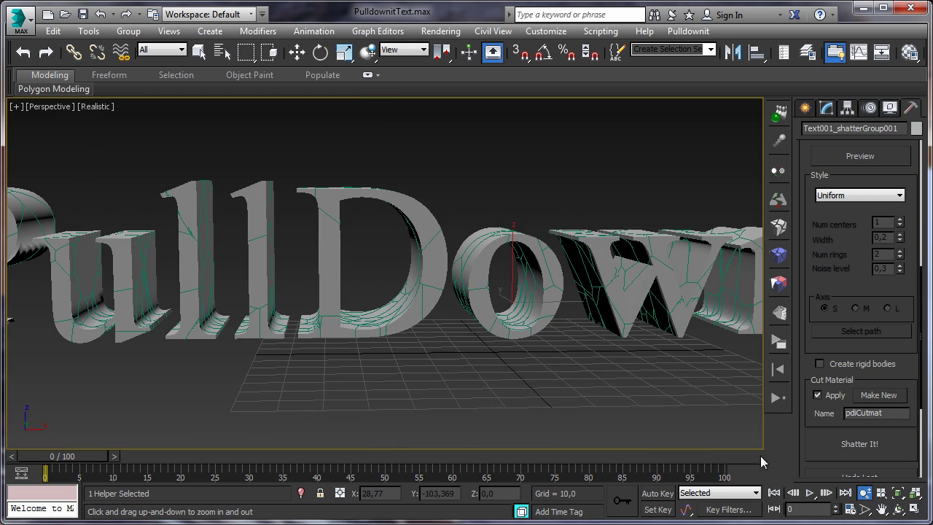
click(898, 509)
mouse_move(365, 289)
mouse_down()
mouse_move(371, 160)
mouse_move(358, 154)
mouse_move(358, 386)
mouse_move(362, 290)
mouse_up()
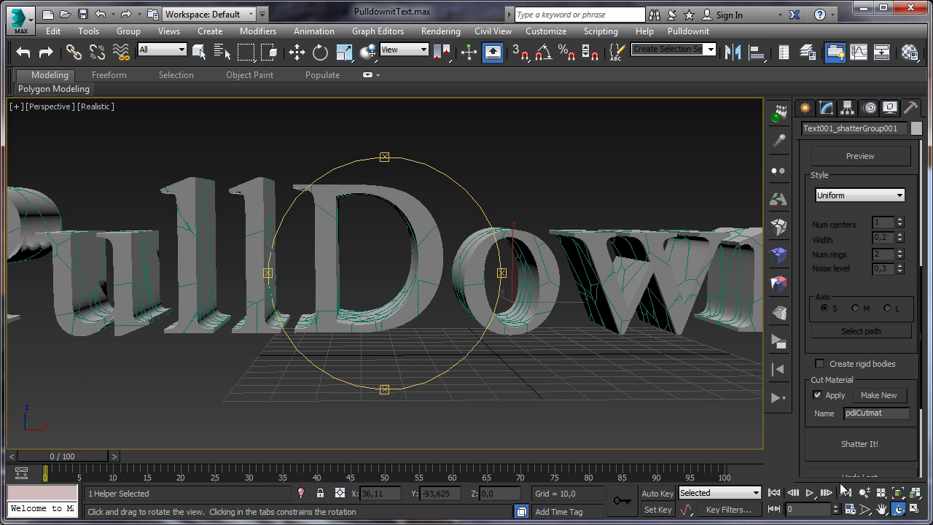
click(864, 493)
drag(498, 290, 446, 302)
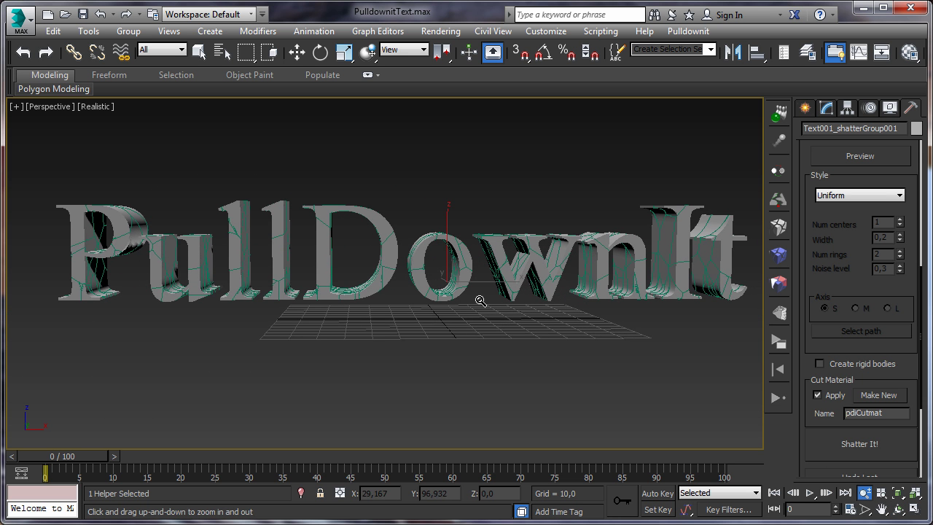
Create fracture body FBody1 from the shatter group's shards with an attach threshold of 0.05 and Force Convex Shapes enabled.
click(777, 258)
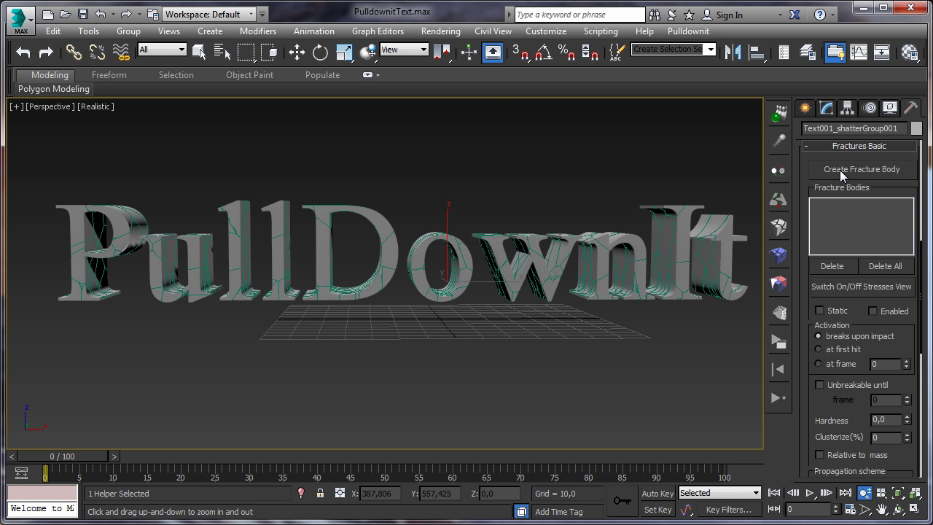
click(840, 170)
drag(467, 76, 737, 64)
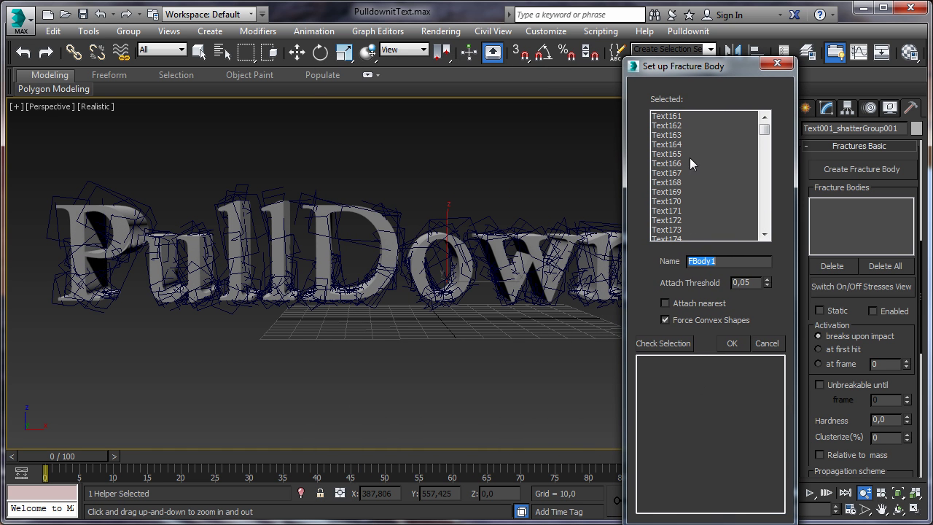
drag(764, 135, 764, 219)
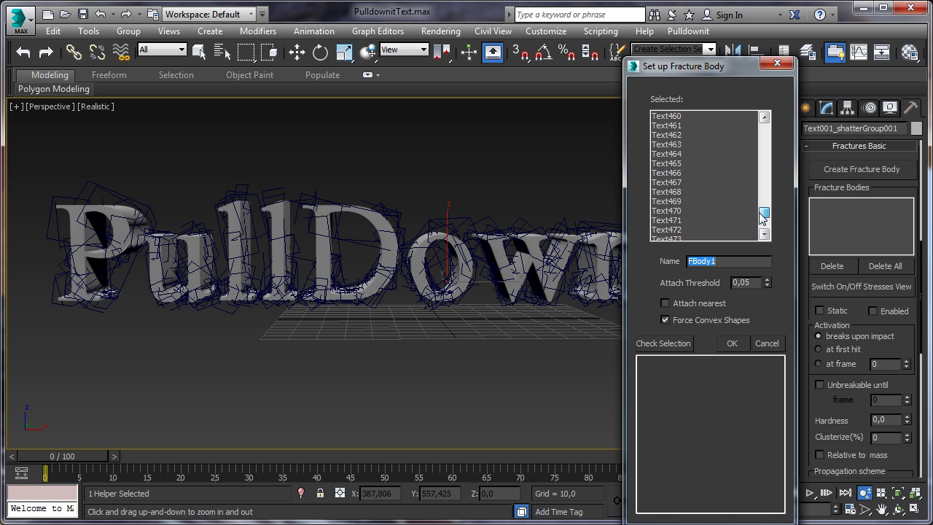
click(732, 346)
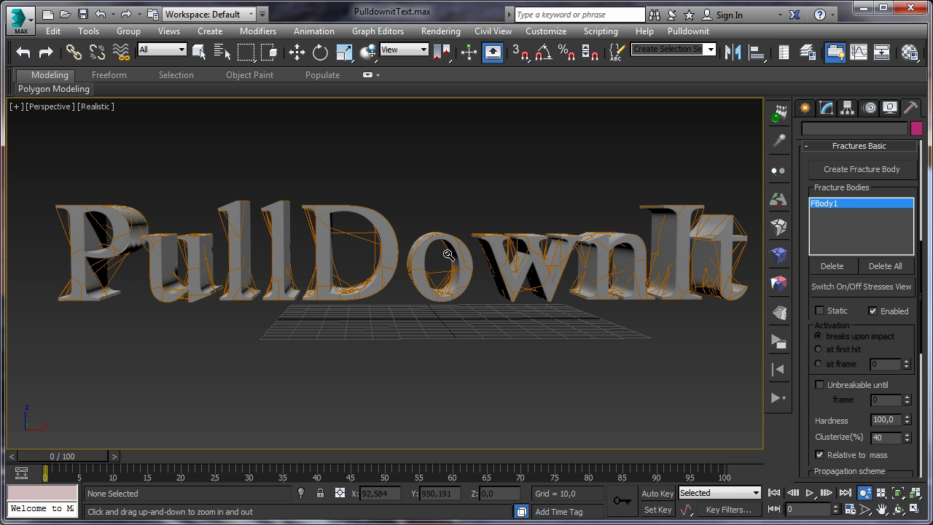
Set the simulation to use the grid as ground and bake keys, and rewind it to the start.
click(779, 342)
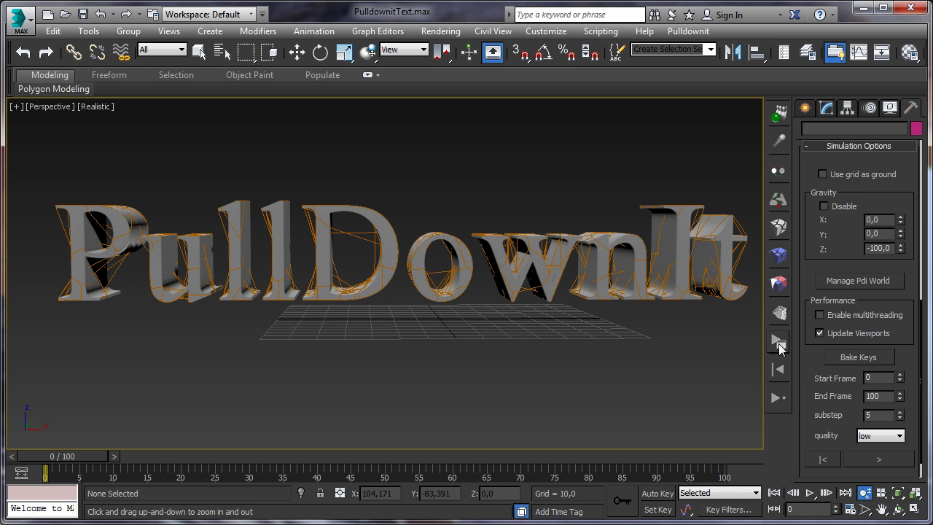
click(824, 174)
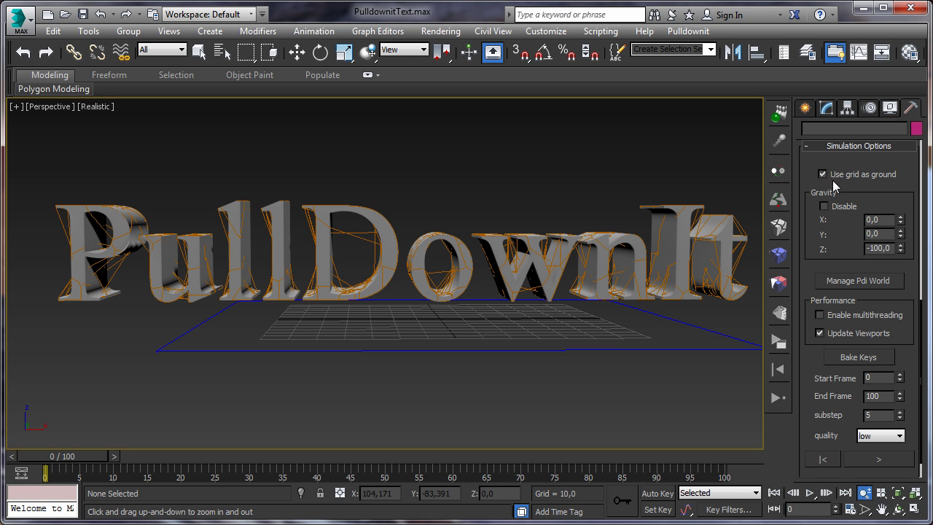
click(849, 358)
click(825, 460)
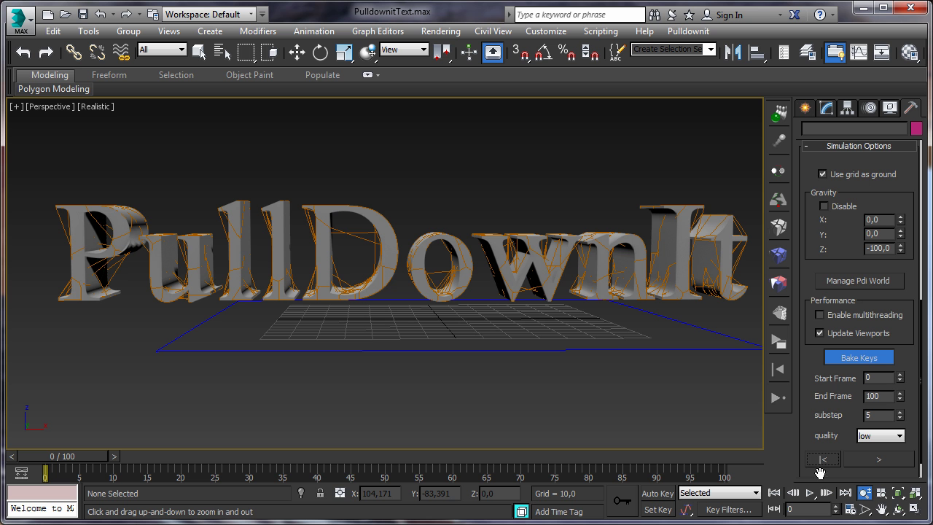
Run the baked simulation to frame 74 and scrub the timeline to review how the letters collapse.
click(863, 462)
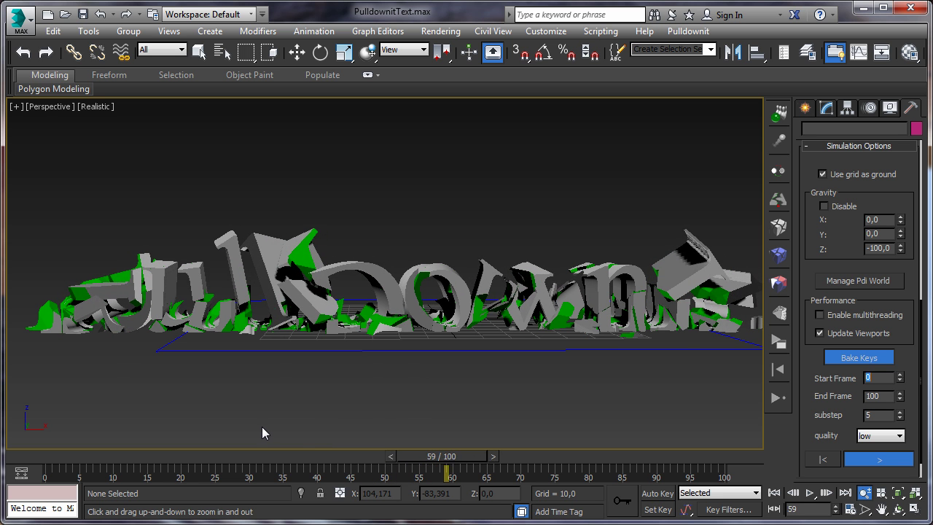
click(867, 459)
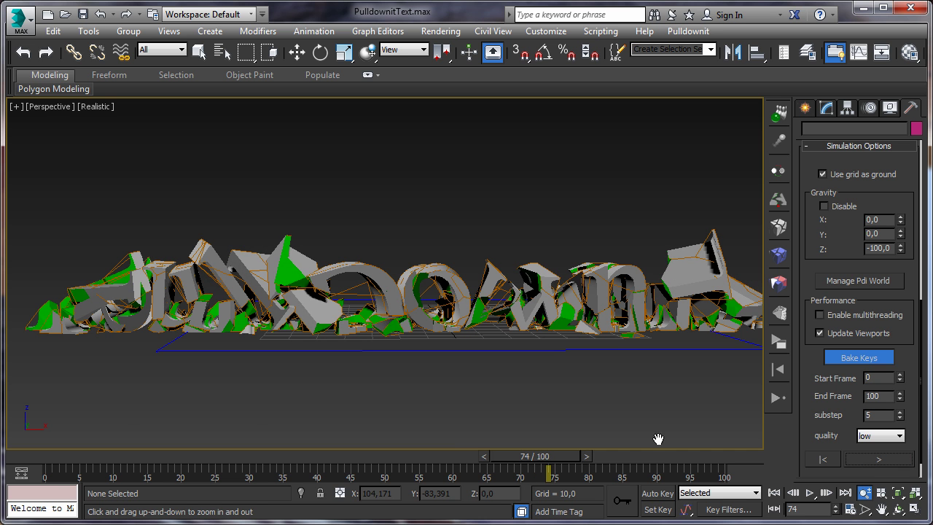
drag(522, 459, 44, 447)
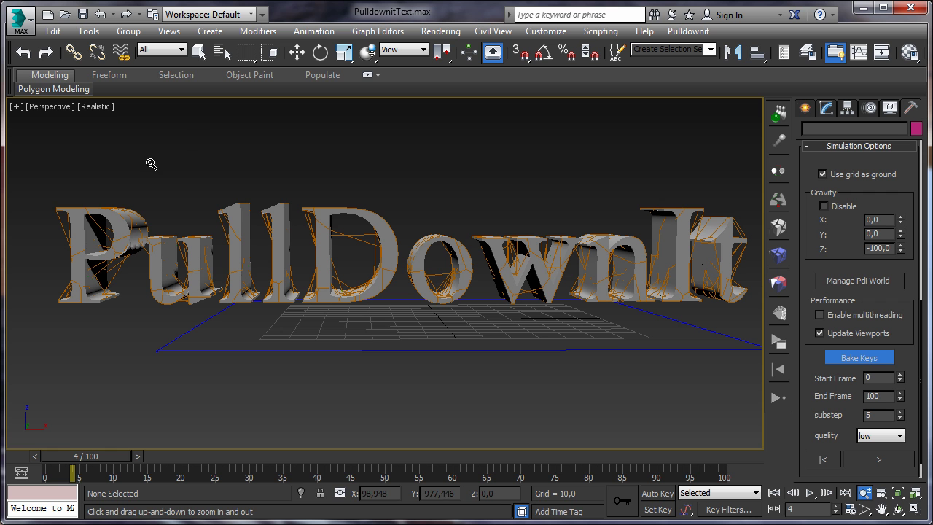
click(199, 52)
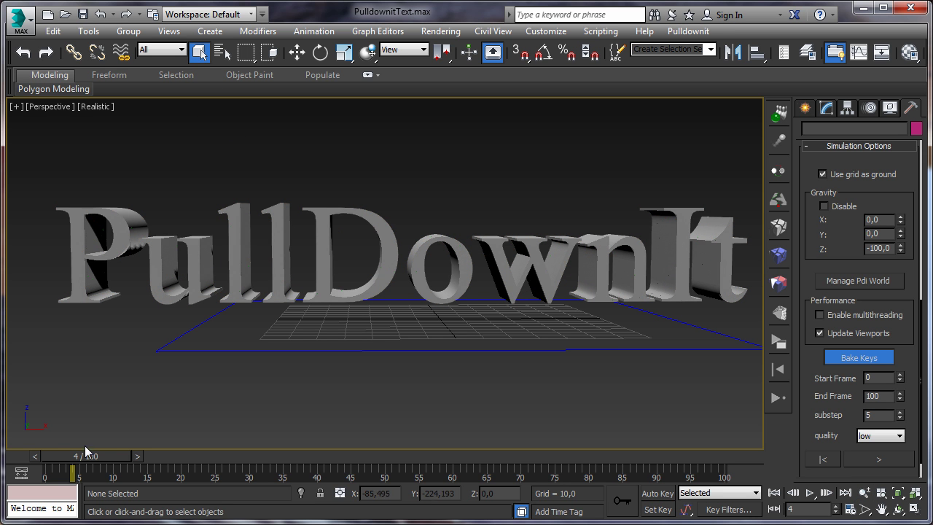
drag(86, 453, 337, 470)
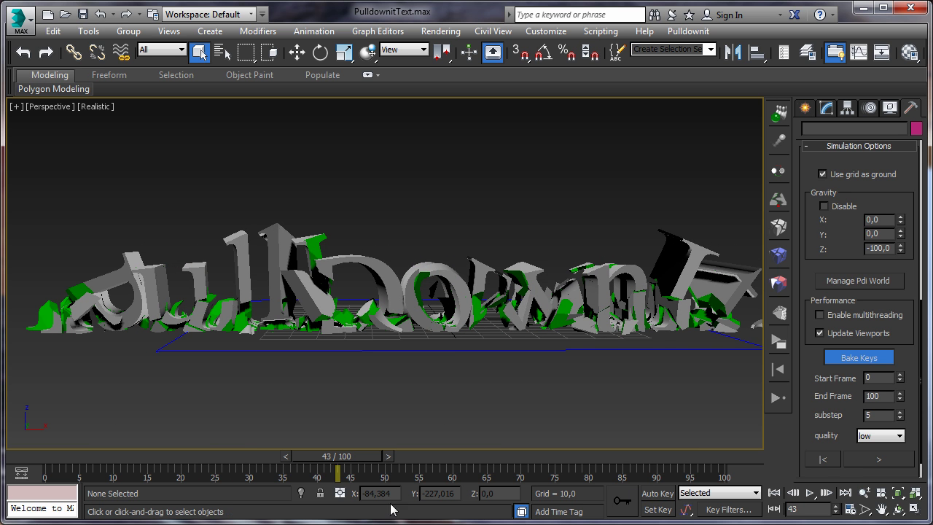
Set the hardness of fracture body FBody1 to 0 and rerun the simulation from the start.
click(778, 259)
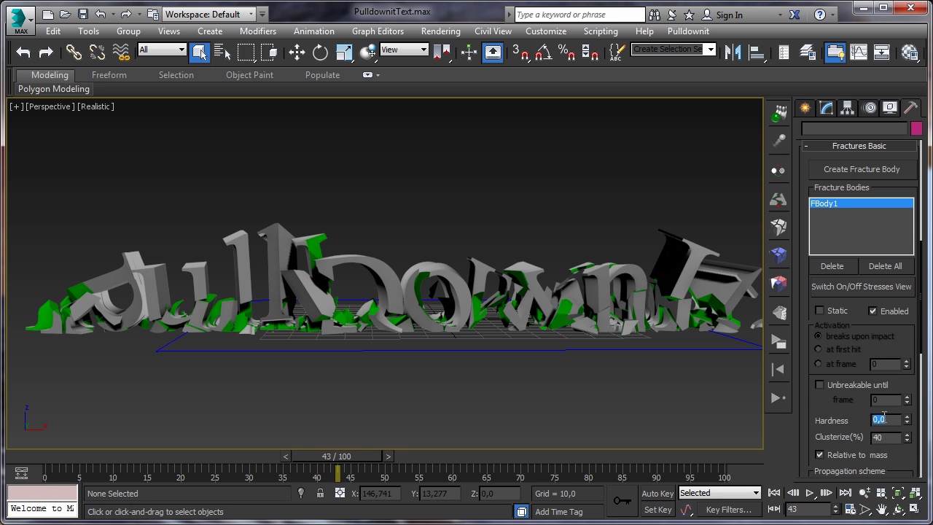
alt+middle_drag(408, 394, 409, 376)
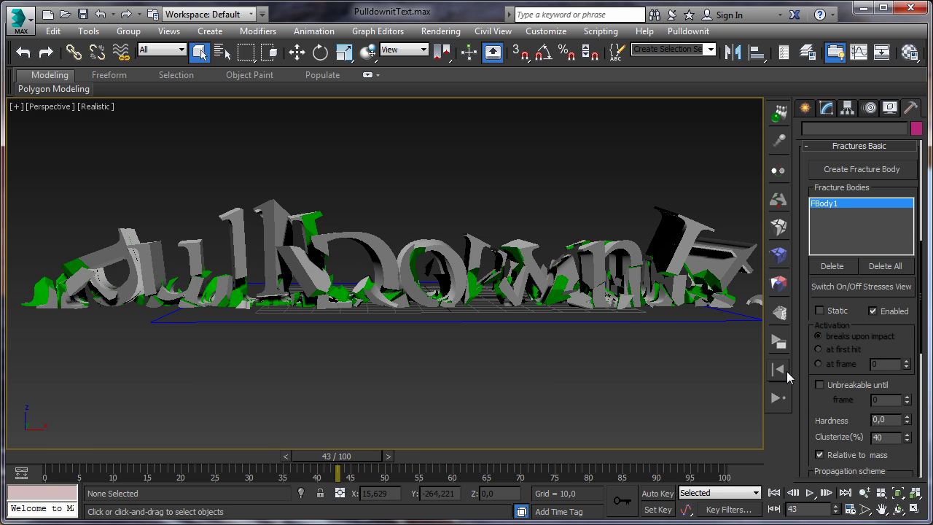
click(781, 370)
click(777, 399)
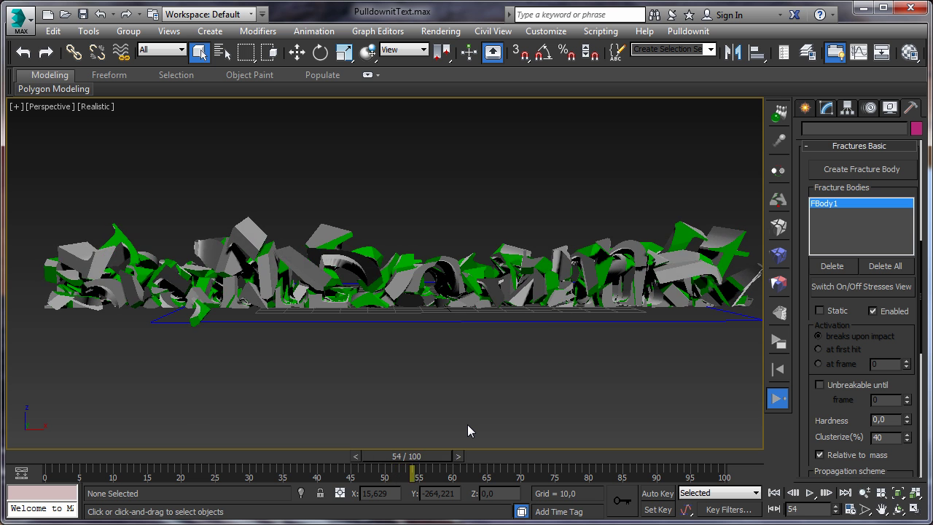
click(786, 400)
Set FBody1's hardness to 10, rerun the simulation from the start to frame 67 and scrub through the collapse.
click(778, 369)
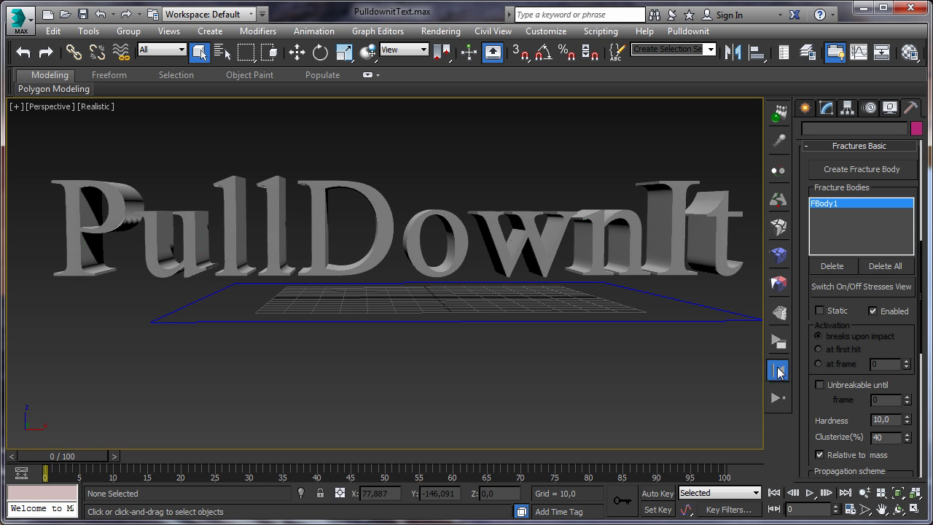
click(779, 398)
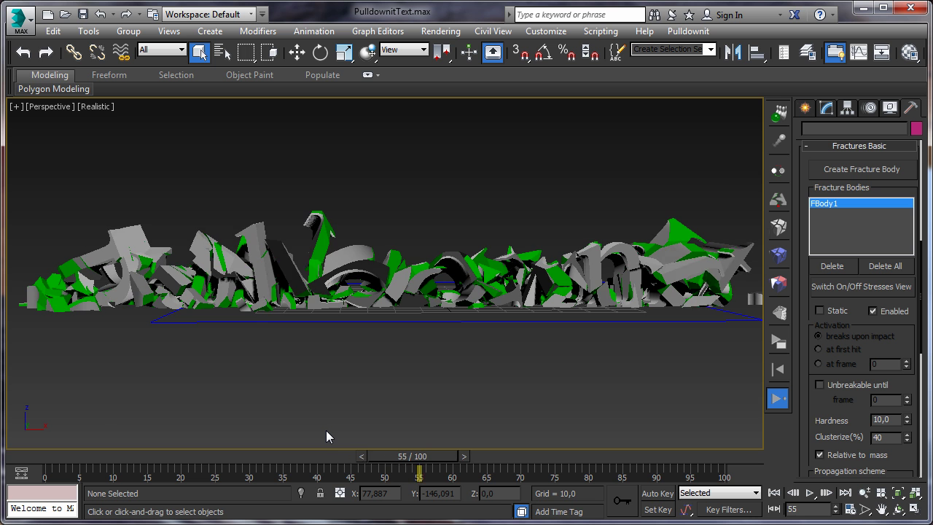
click(778, 399)
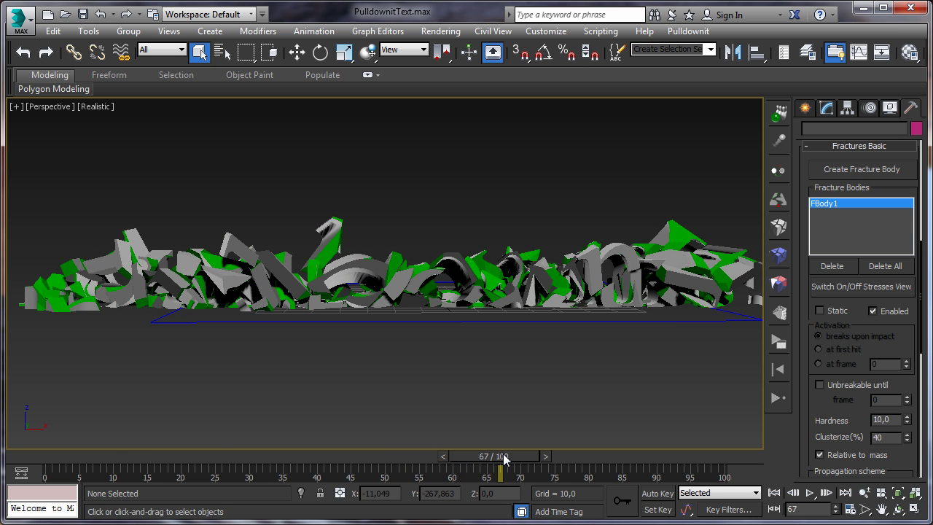
drag(43, 453, 96, 474)
Try selecting the fragments of the letters P, D and I in turn, and clear the selection.
key(q)
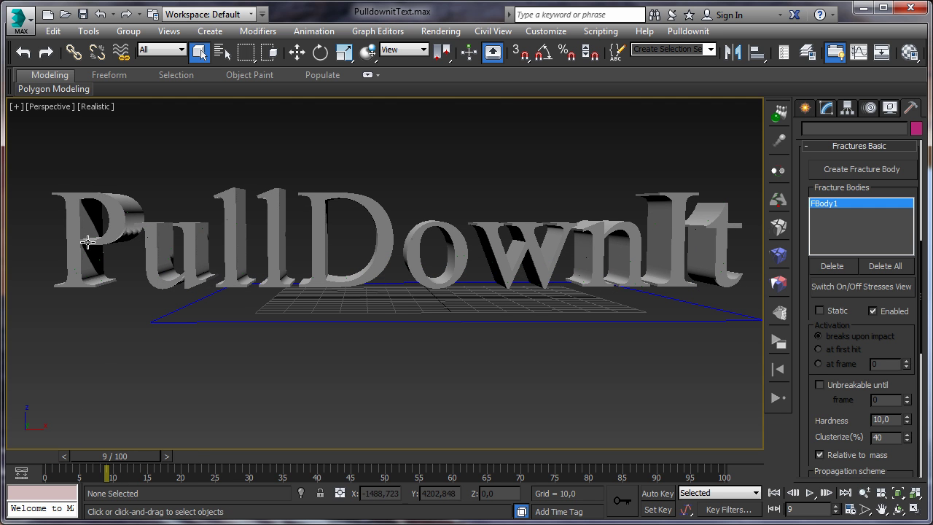
drag(75, 335, 115, 351)
click(386, 276)
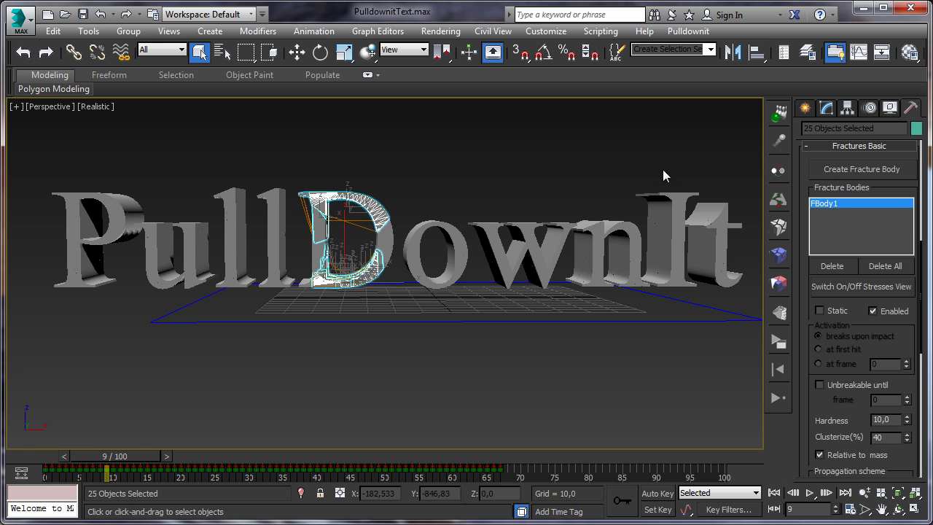
drag(673, 179, 677, 360)
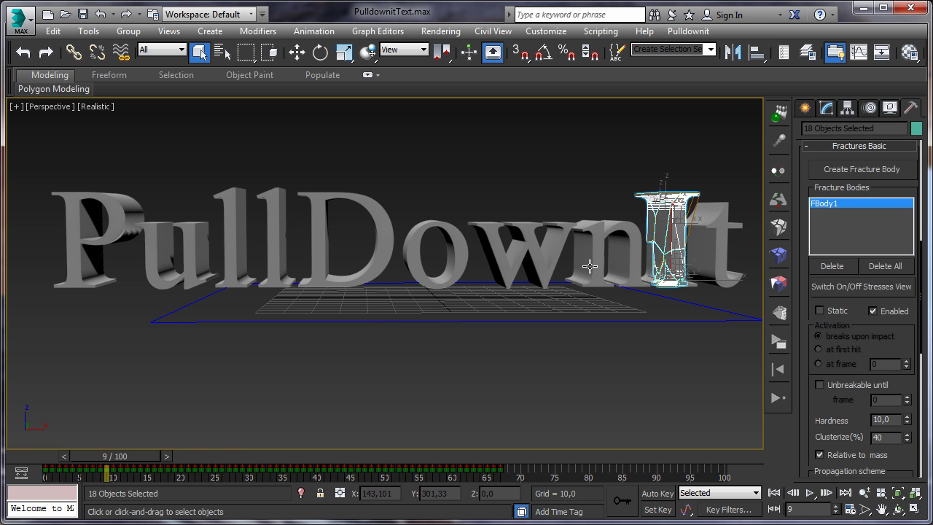
click(590, 371)
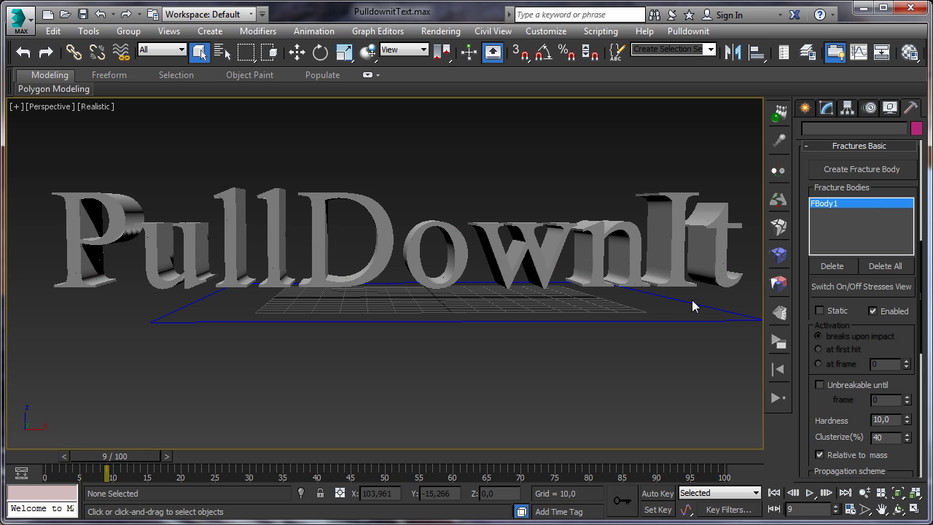
With the simulation rewound, switch on the stresses view for FBody1 and display its advanced fracture settings with all four viewports.
click(786, 367)
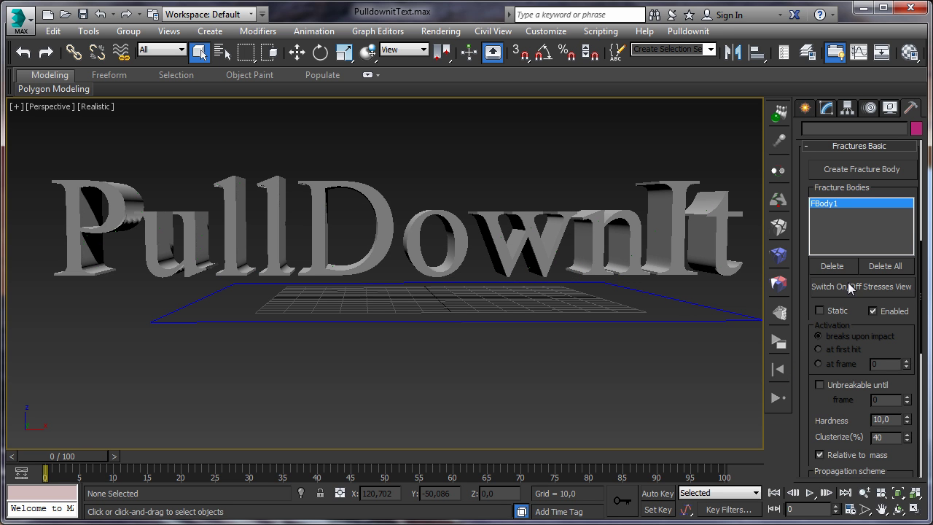
click(783, 292)
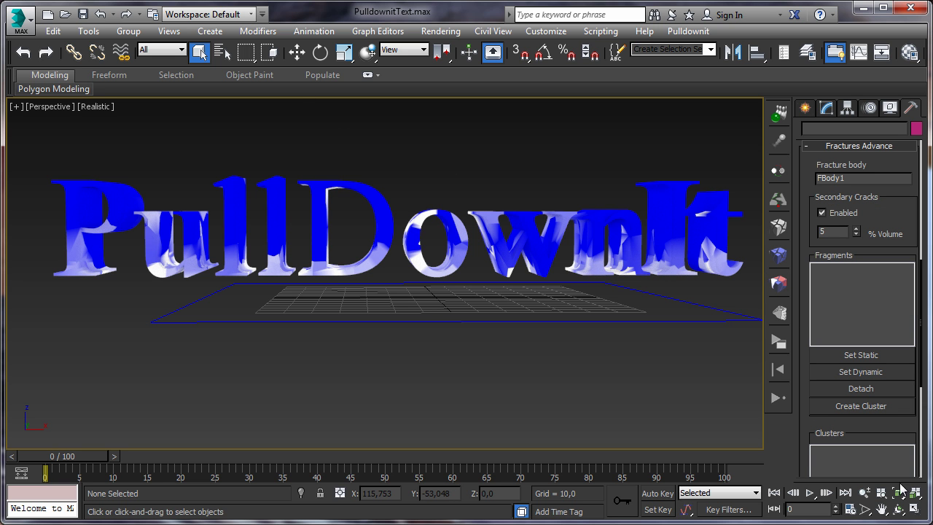
click(916, 513)
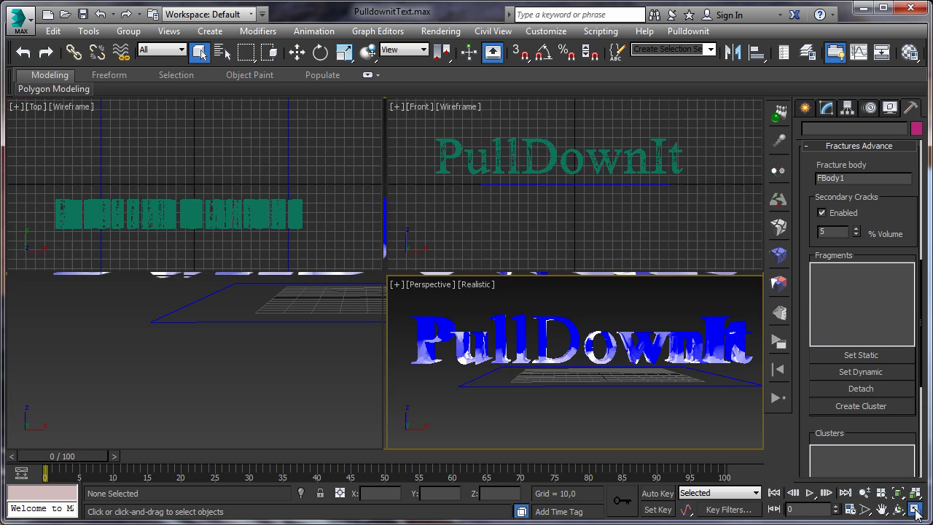
Create a cluster from the letter P's fragments, breakable at frame 60 with hardness 0.
scroll(576, 255, up, 5)
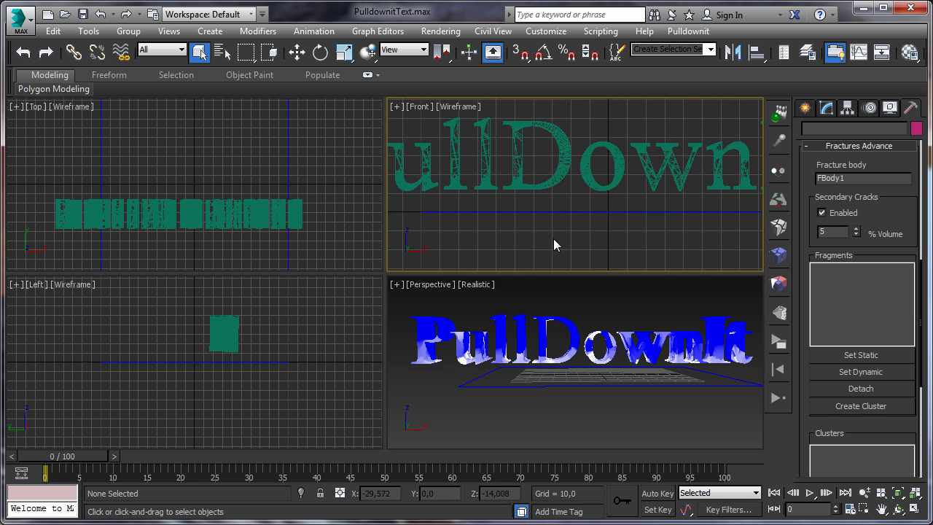
middle_drag(566, 243, 670, 263)
scroll(576, 219, up, 4)
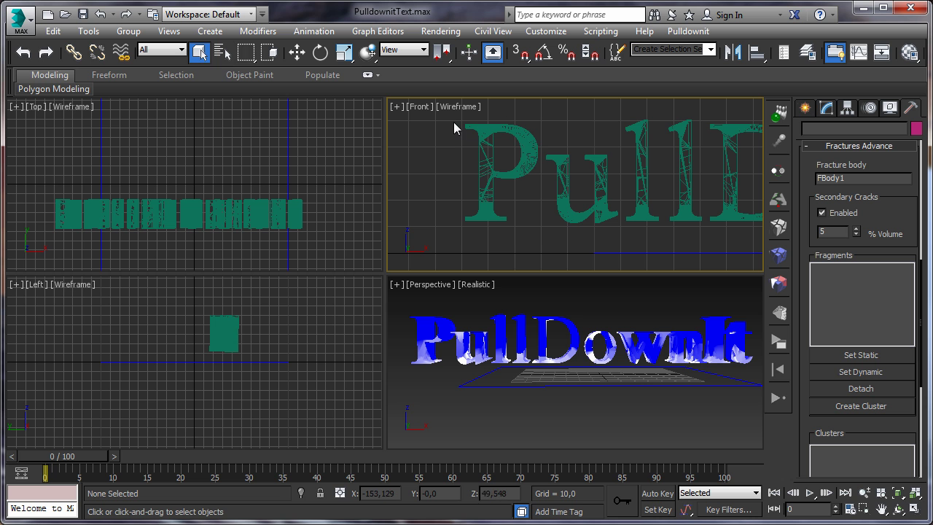
drag(453, 122, 542, 252)
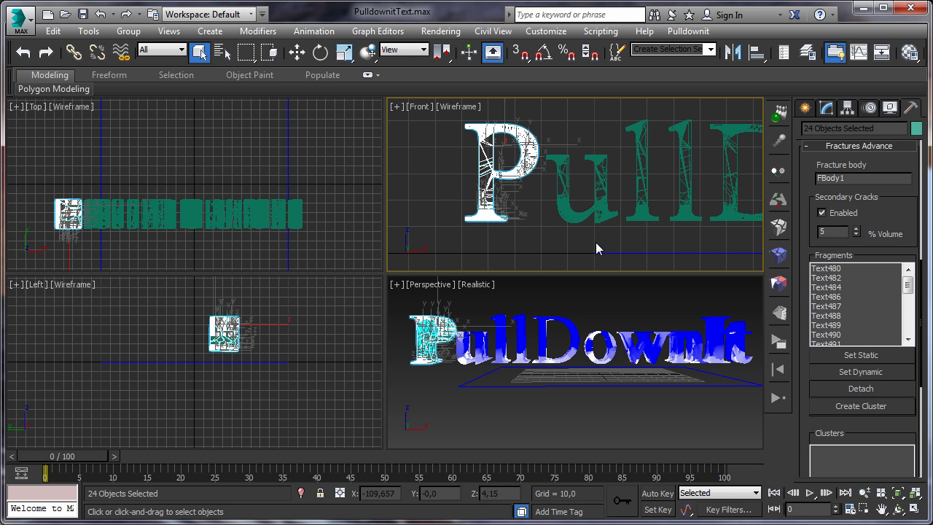
click(863, 405)
drag(865, 422, 867, 231)
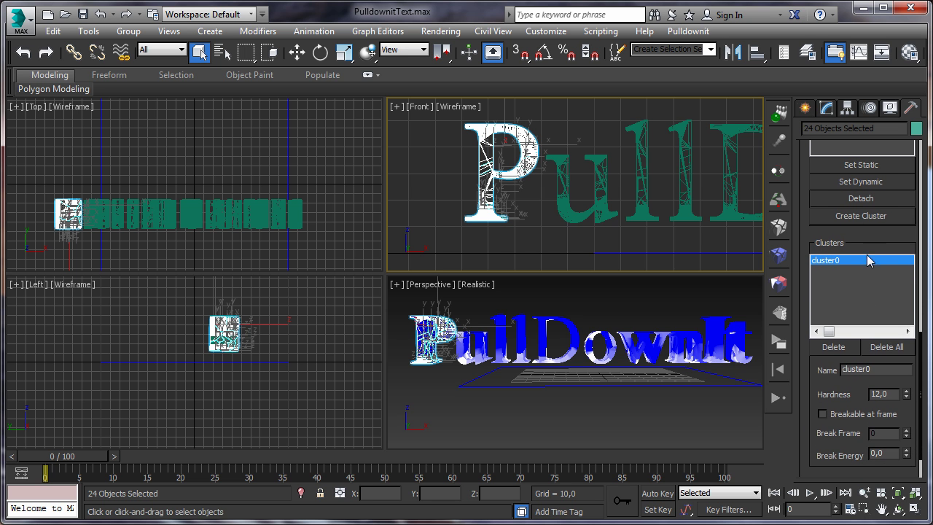
click(824, 415)
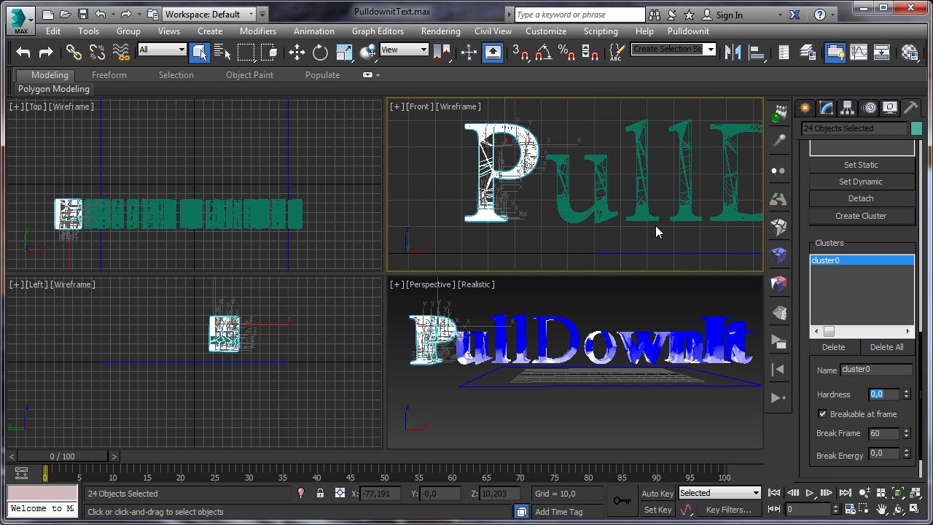
Create a cluster from the fragments of the capital D, breakable at frame 60 with hardness 0.
middle_drag(667, 215, 462, 212)
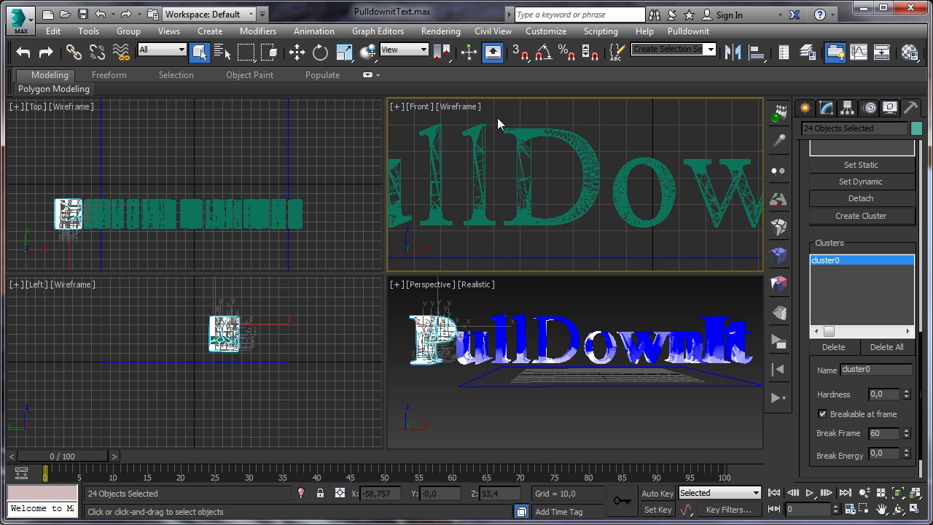
drag(604, 239, 604, 237)
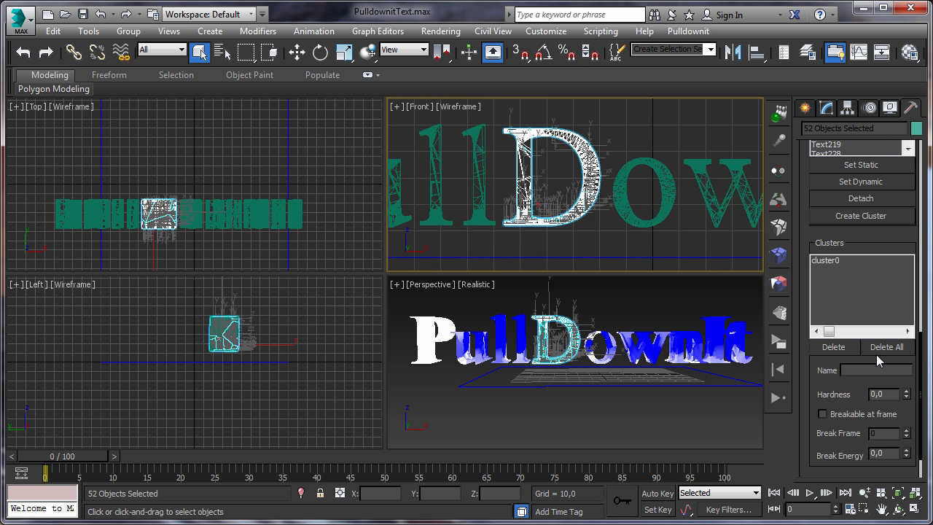
click(861, 219)
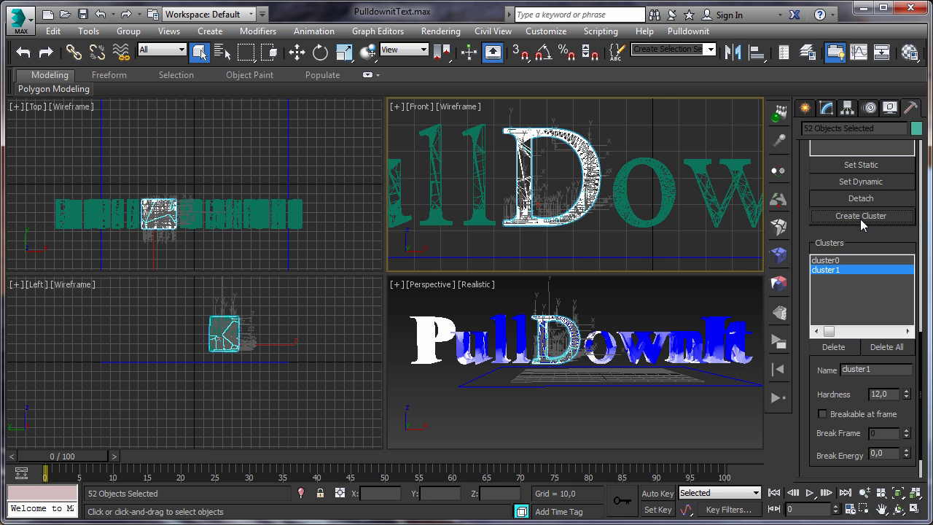
click(823, 414)
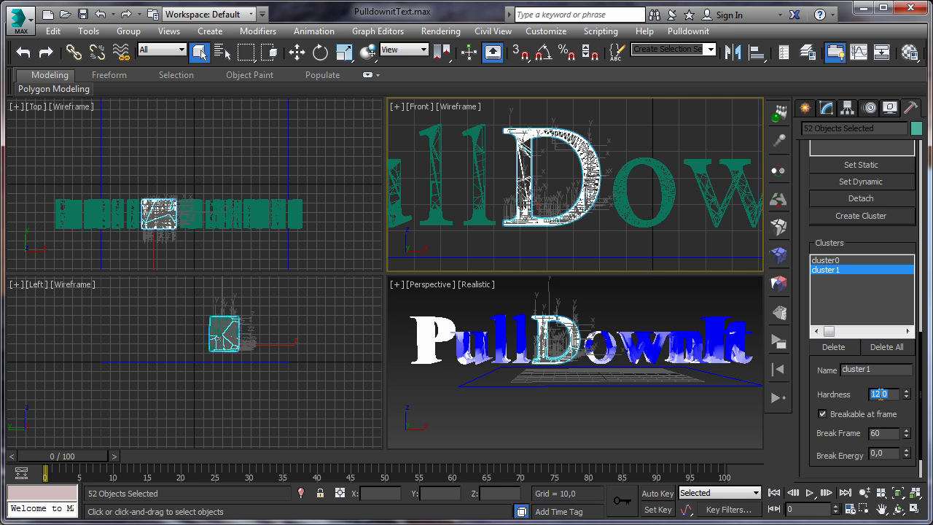
Create a cluster from the fragments of the capital I, breakable at frame 60 with hardness 0.
middle_drag(646, 260, 571, 150)
drag(558, 126, 604, 248)
click(849, 218)
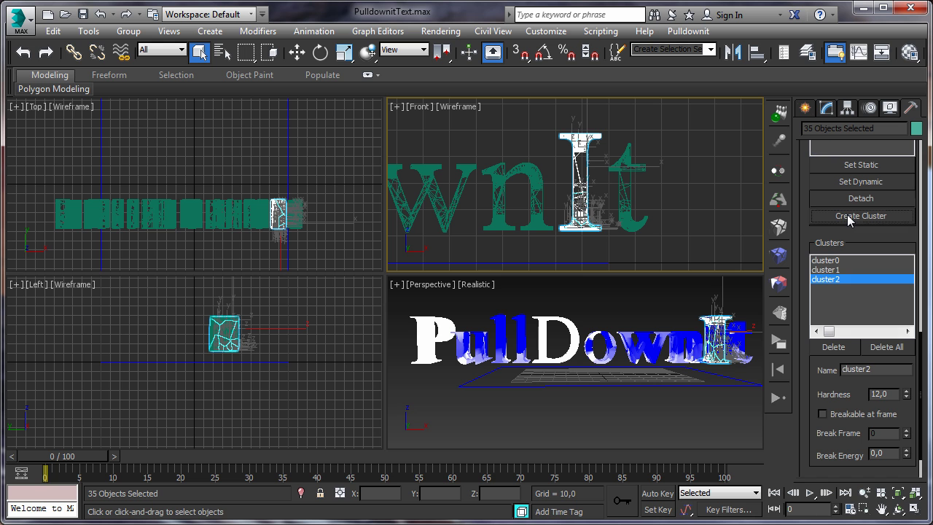
click(823, 413)
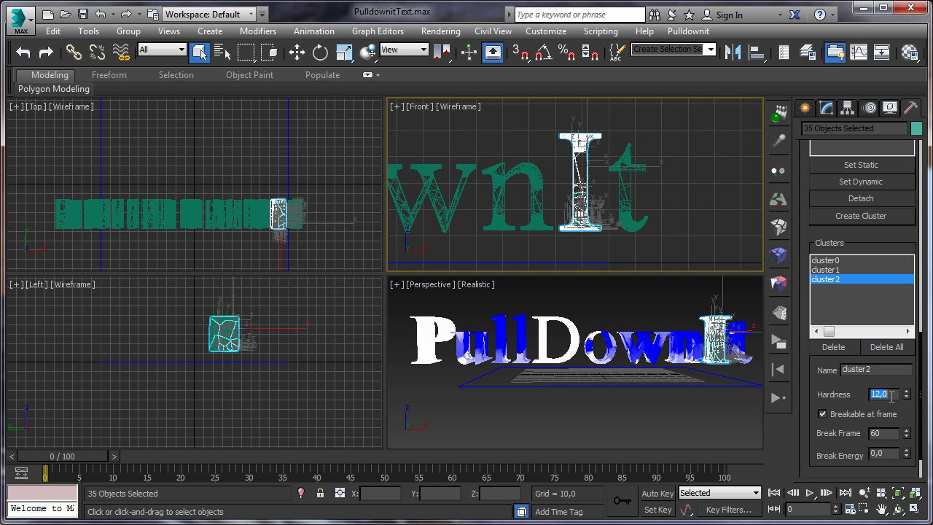
Maximize the Perspective view and highlight each of the three clusters to check which letter it covers.
right_click(586, 300)
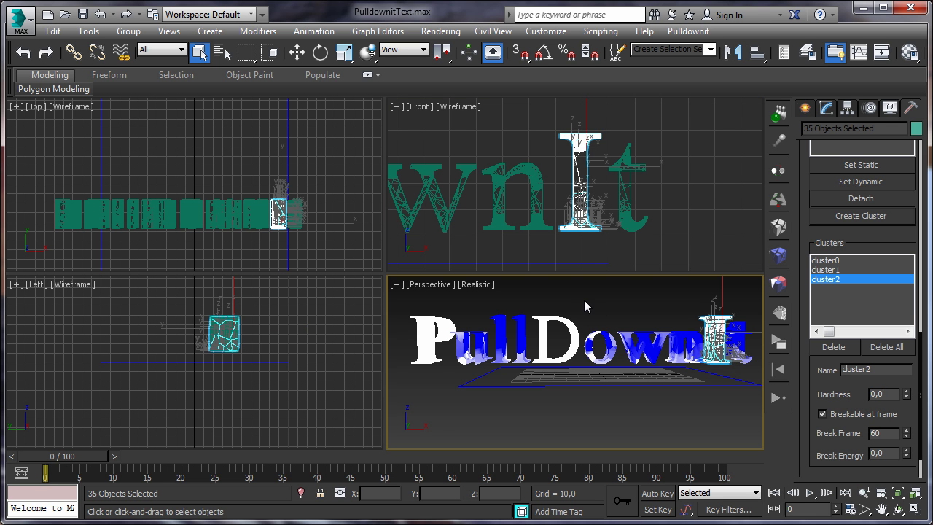
click(915, 514)
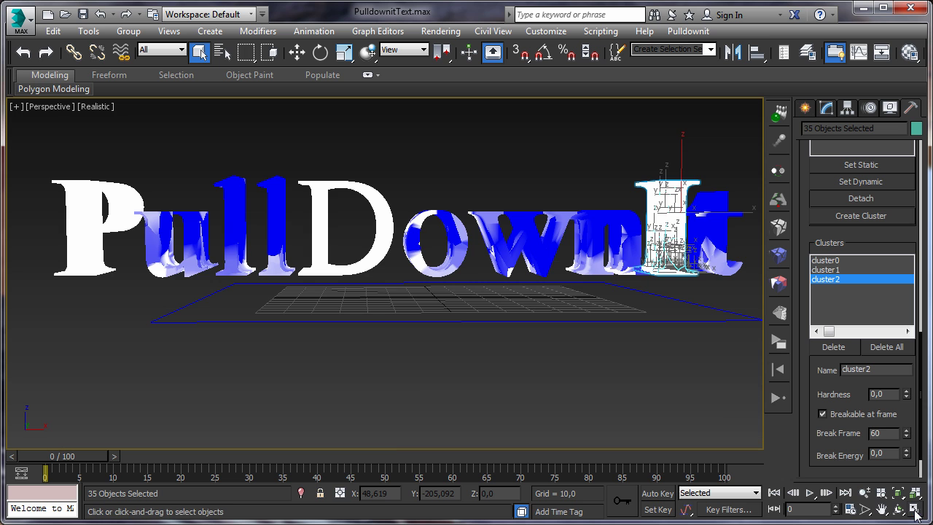
click(825, 261)
click(832, 270)
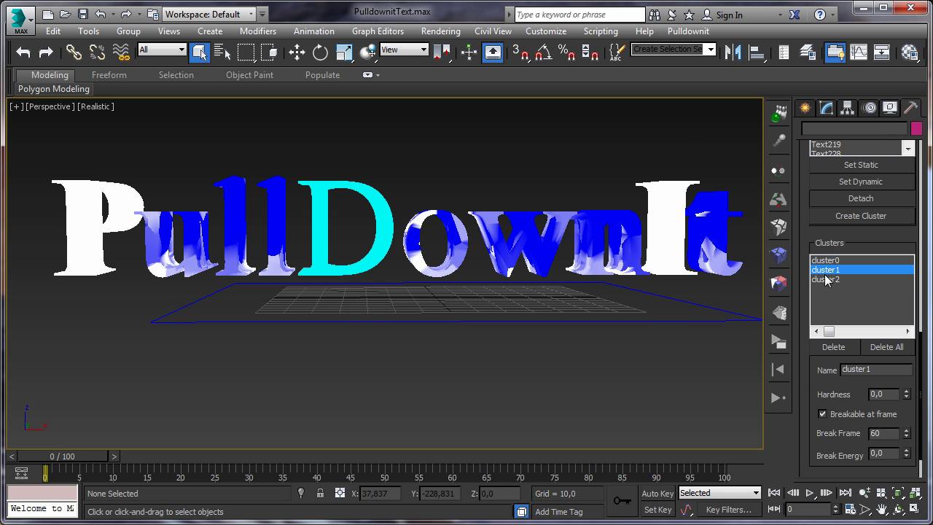
click(826, 280)
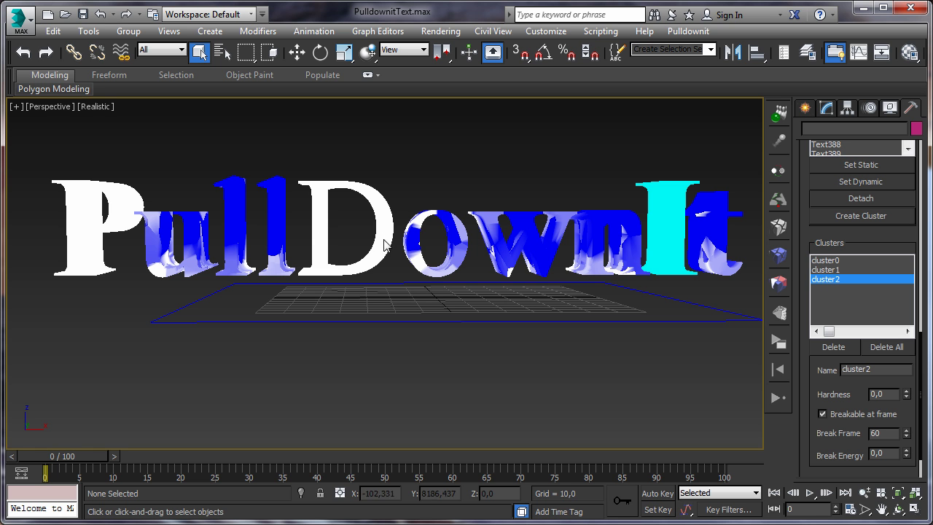
Return to the basic fracture settings of FBody1 and switch off its stresses view.
click(777, 257)
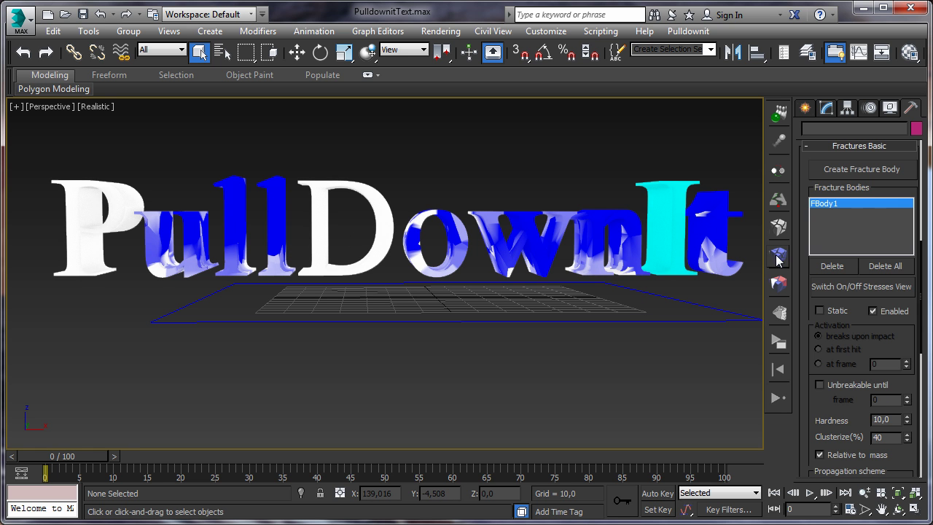
click(839, 288)
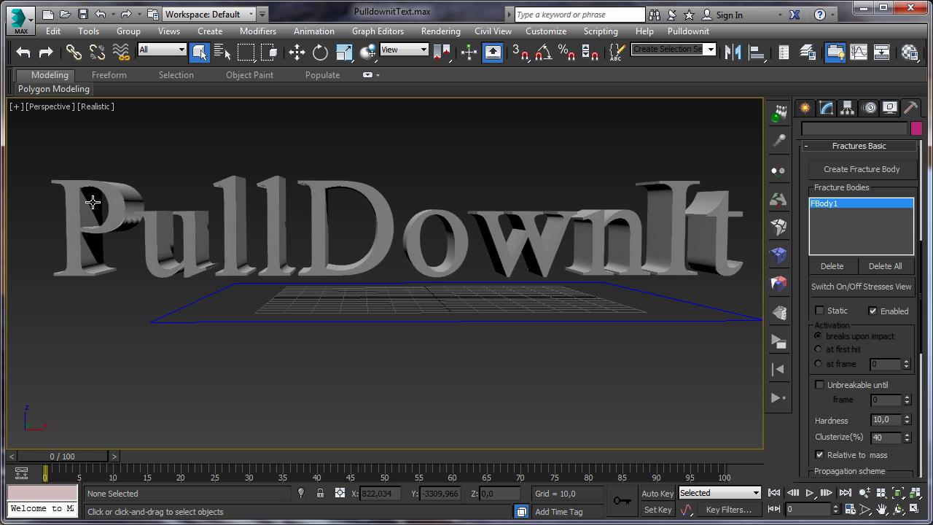
Select the fragments of the capitals P, D and I in turn to check the clustered letters, and clear the selection.
drag(116, 327, 116, 328)
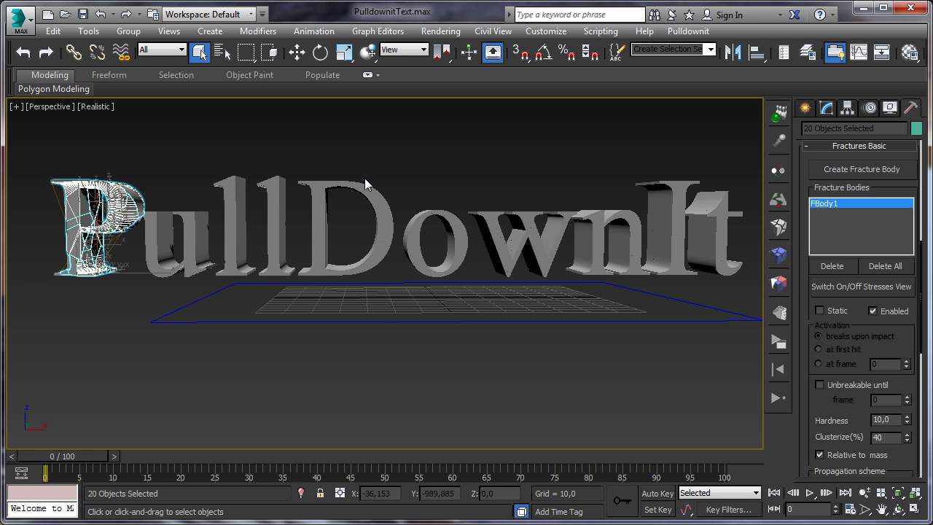
drag(361, 175, 380, 309)
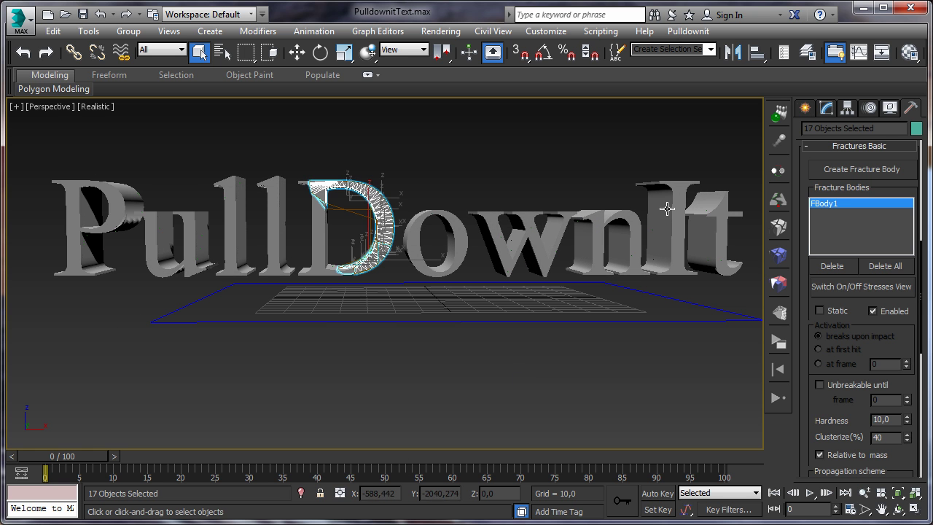
drag(667, 208, 670, 164)
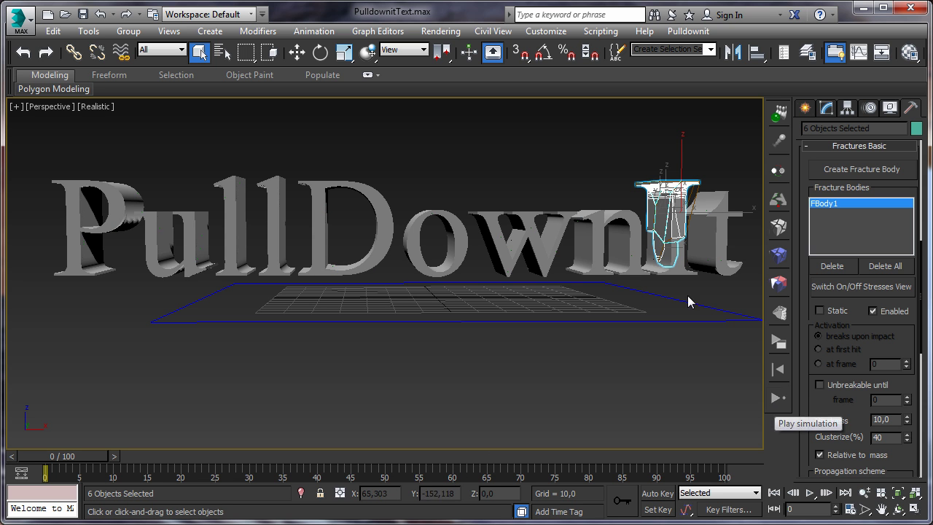
click(550, 122)
Run the Pulldownit simulation through frame 100 and play back the collapse from the first frame.
click(779, 398)
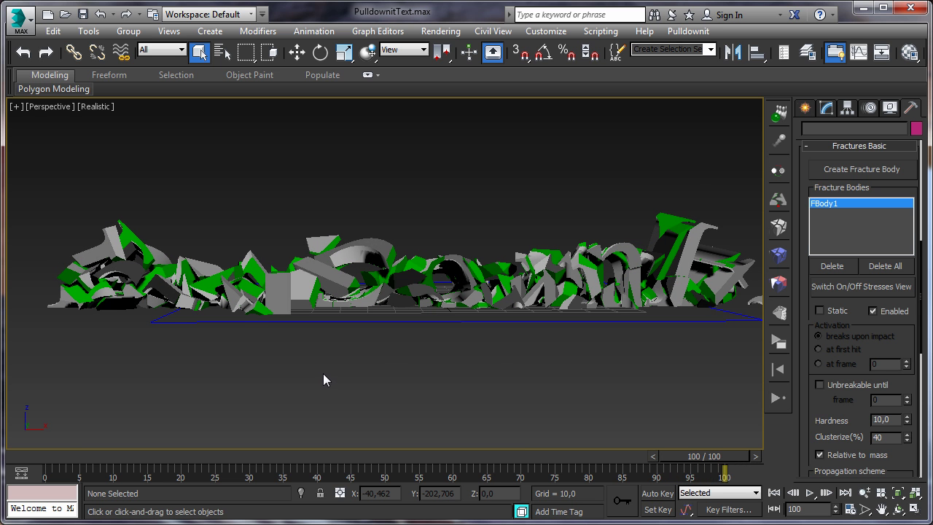
click(775, 493)
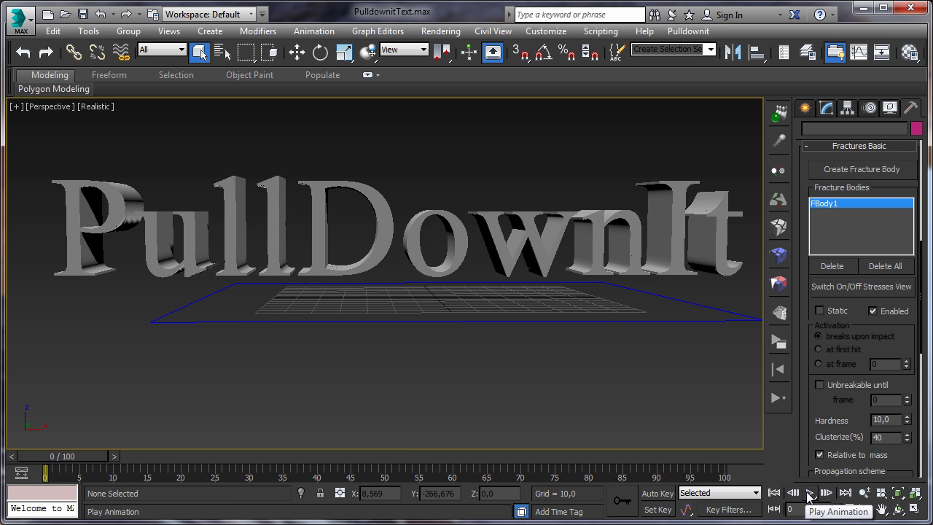
click(810, 493)
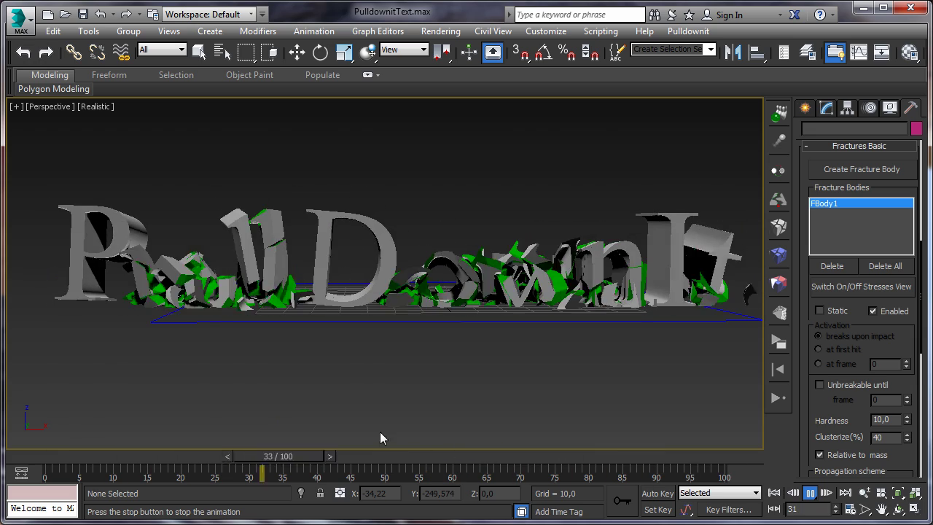
click(807, 494)
At frame 91, open the pdiCutmat material and set its diffuse color to the near-white RGB 252, 254, 252.
drag(656, 455, 654, 480)
scroll(481, 364, up, 6)
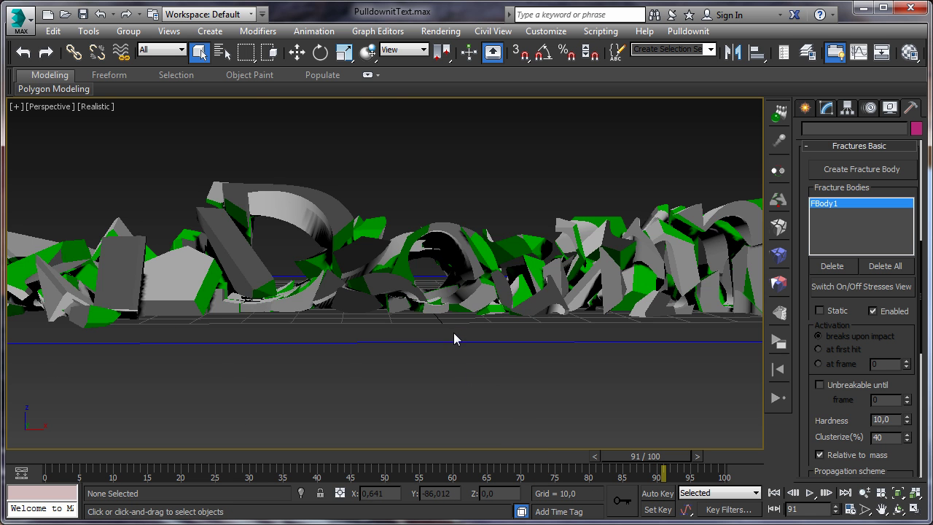
middle_drag(450, 337, 425, 384)
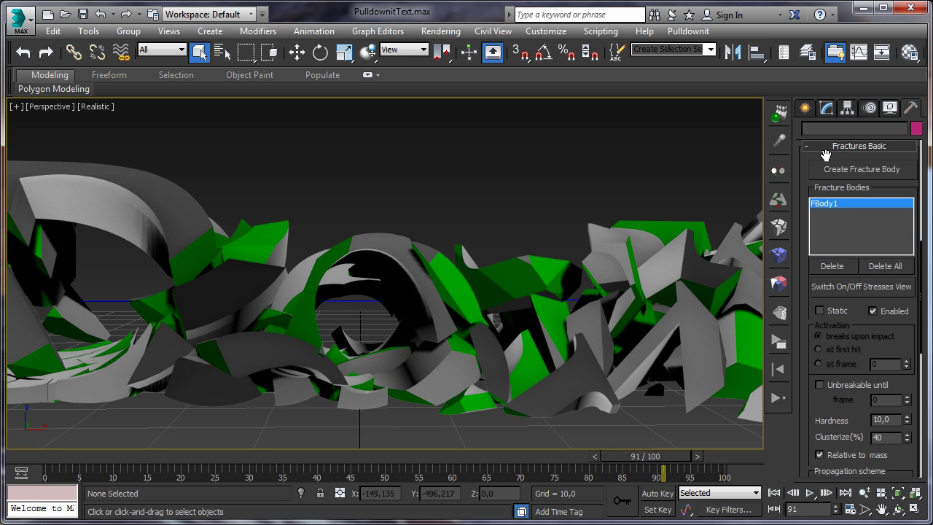
click(918, 56)
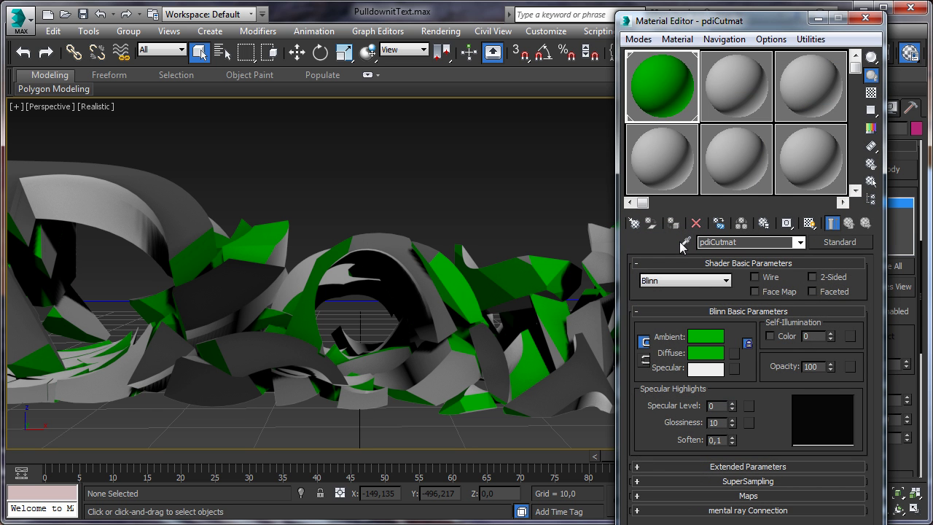
click(706, 357)
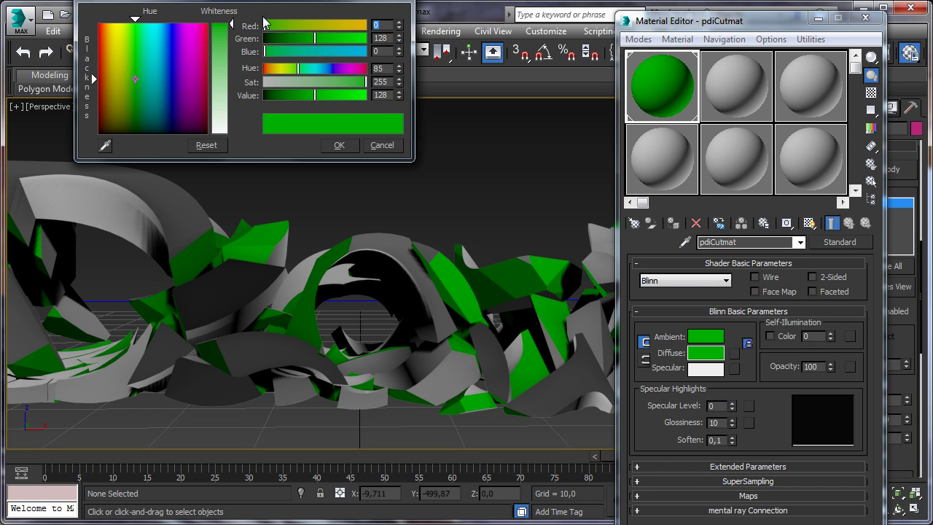
drag(305, 2, 766, 82)
drag(694, 108, 686, 218)
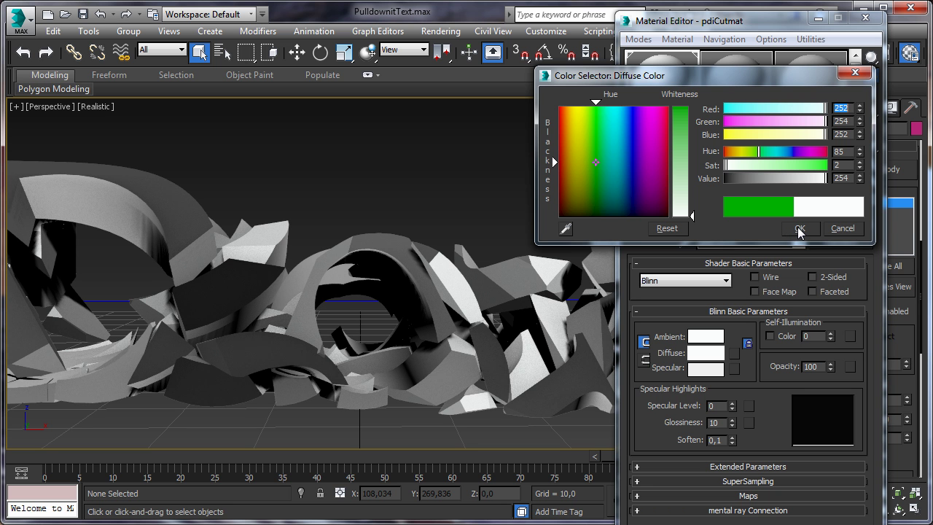
Try other hues for the pdiCutmat diffuse color, including purple and pink.
click(577, 138)
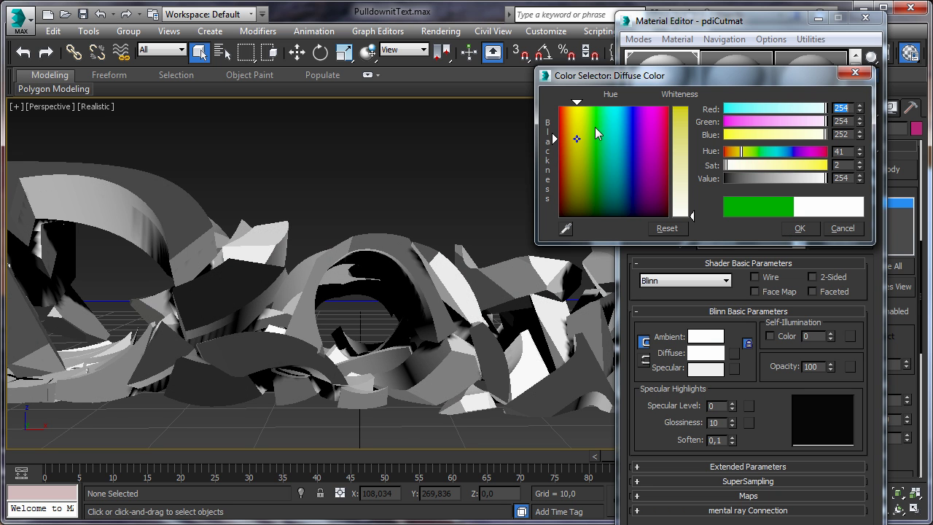
drag(694, 216, 693, 126)
click(618, 141)
click(644, 180)
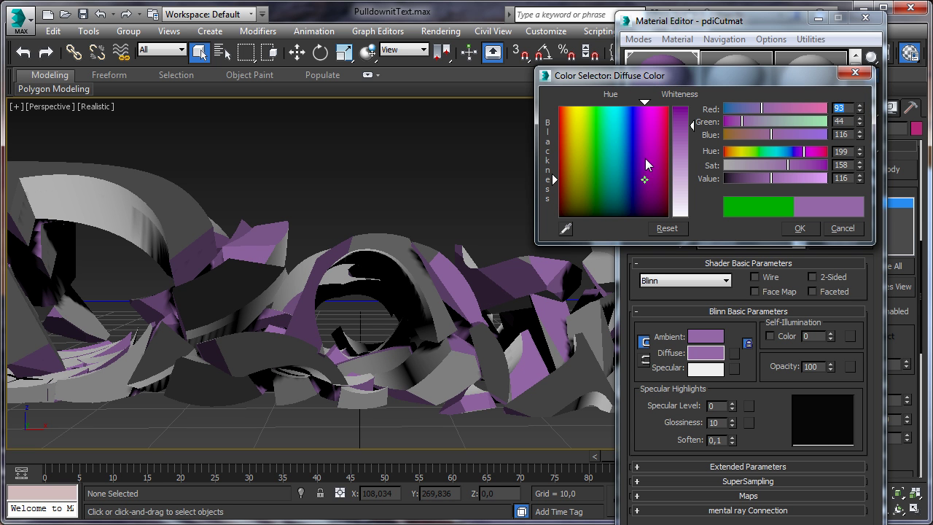
click(658, 130)
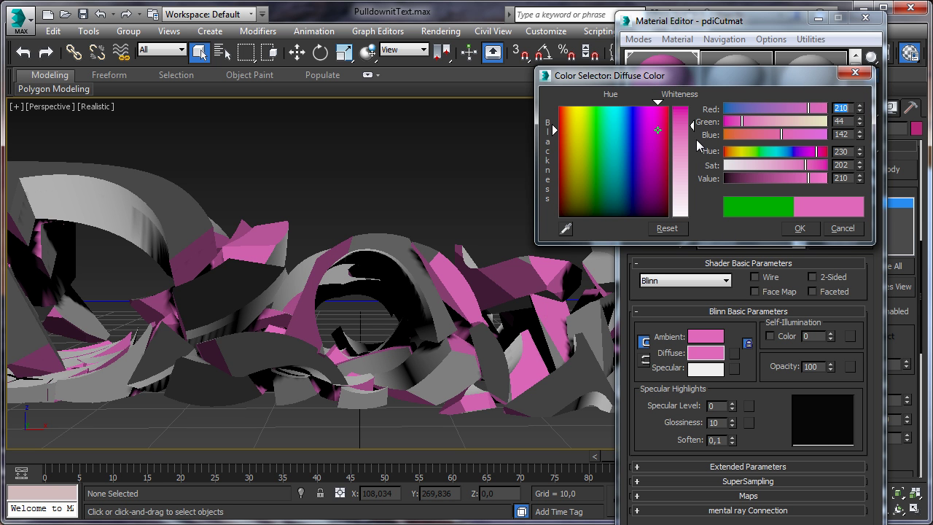
Set the diffuse color of pdiCutmat to pure white (255, 255, 255) and close the material settings.
drag(693, 131, 688, 216)
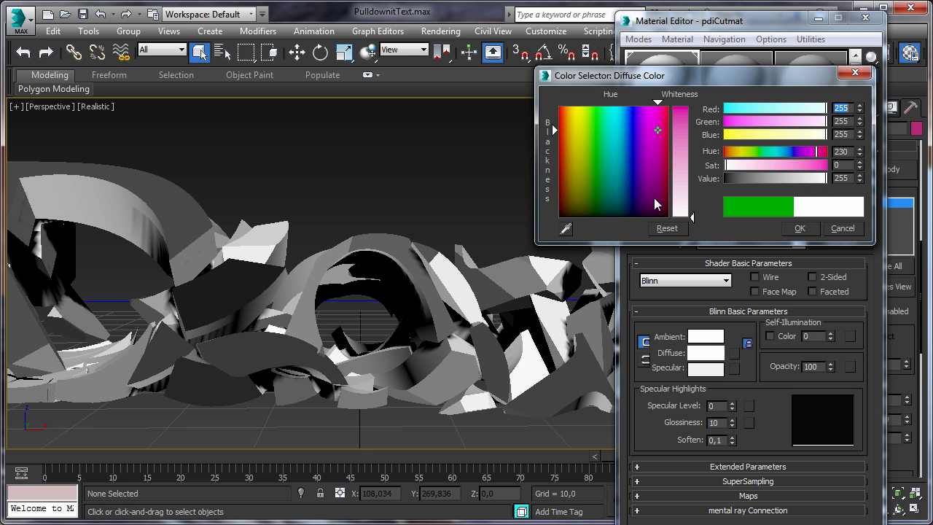
click(800, 229)
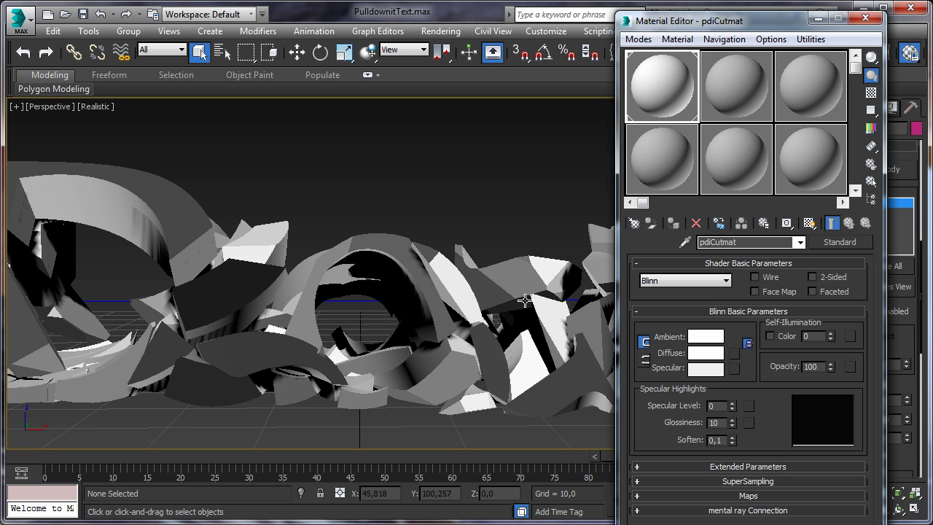
click(865, 17)
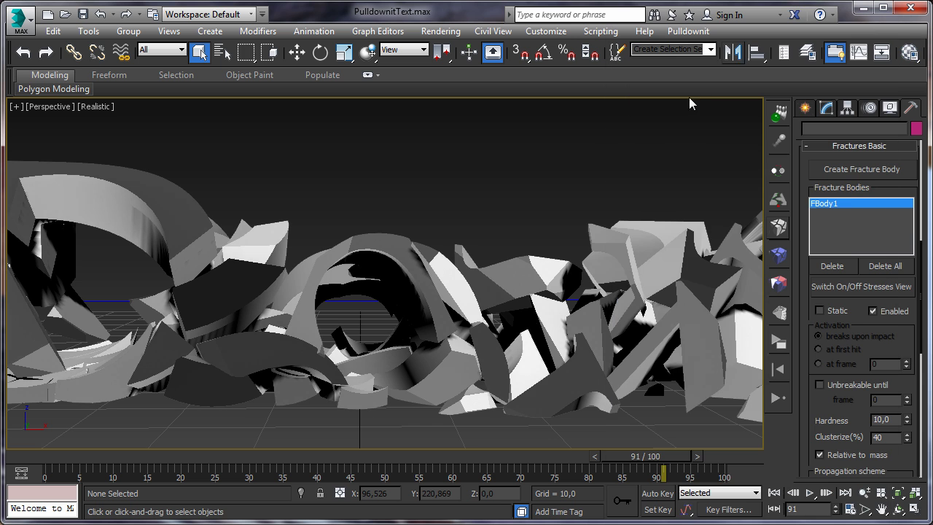
Replay the collapse from frame 0 to about frame 40 to review the recolored fracture faces across the whole text.
scroll(605, 273, down, 6)
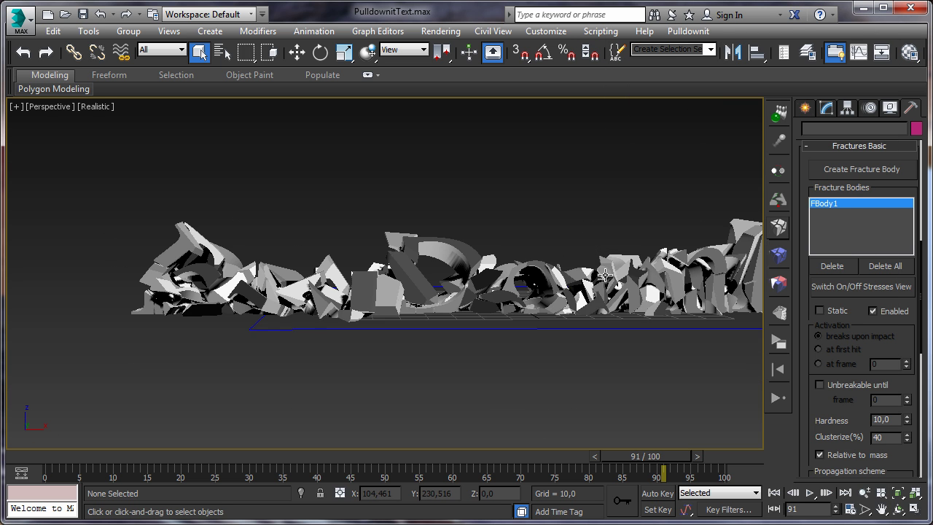
scroll(538, 294, up, 1)
click(775, 493)
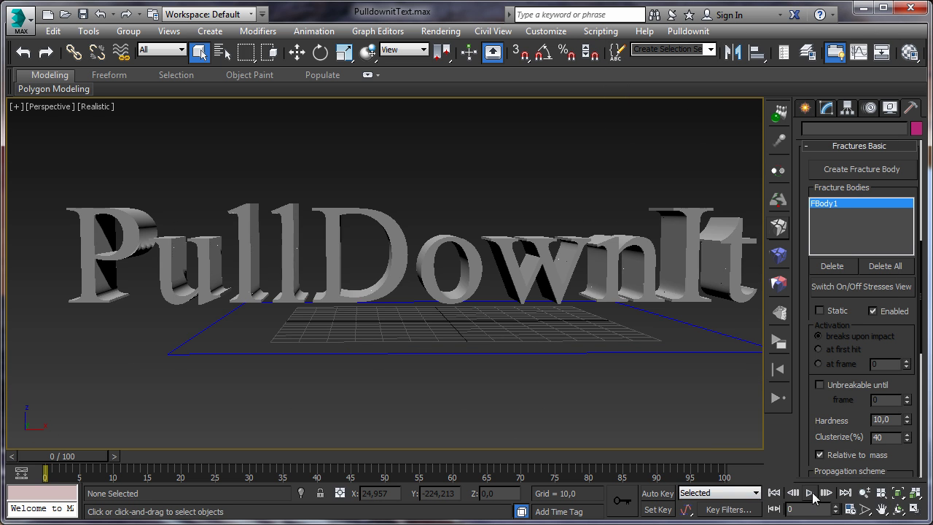
click(810, 493)
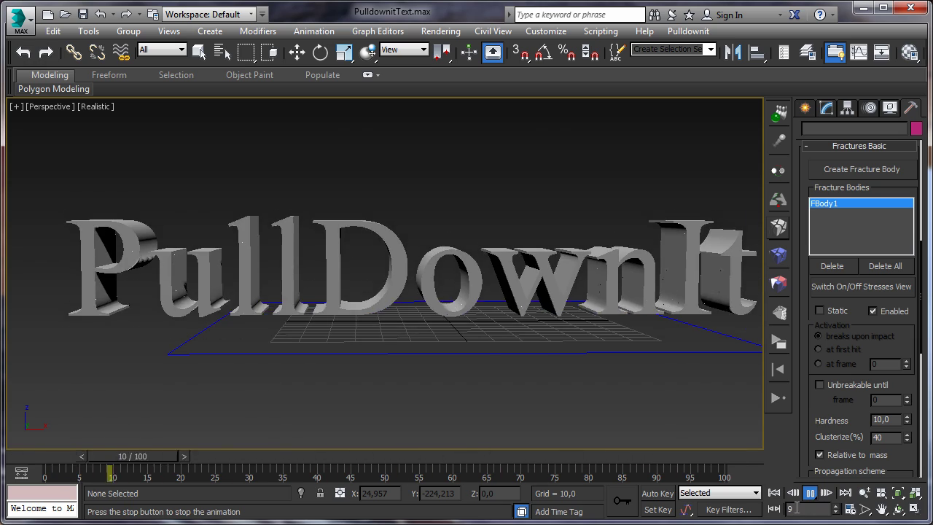
click(810, 493)
middle_drag(517, 374, 503, 376)
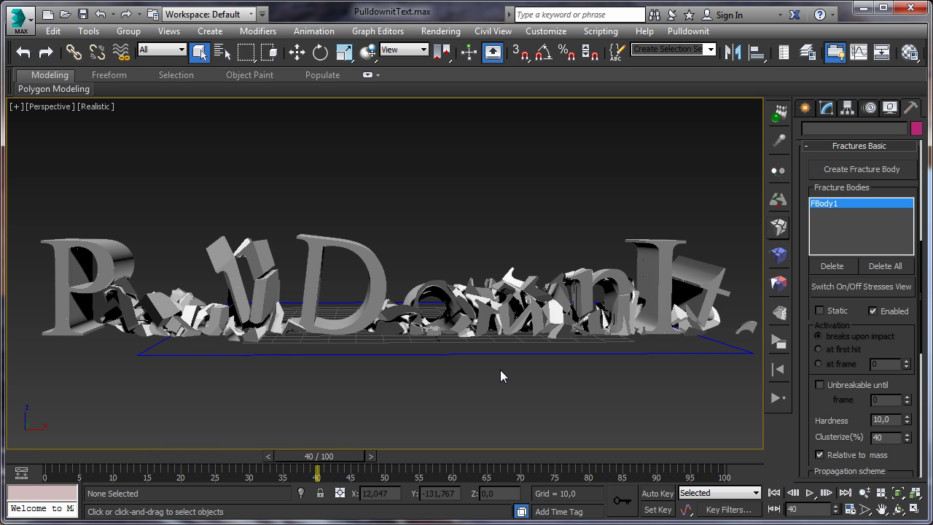
Reset the simulation to frame 0 and delete all clusters of FBody1.
click(777, 370)
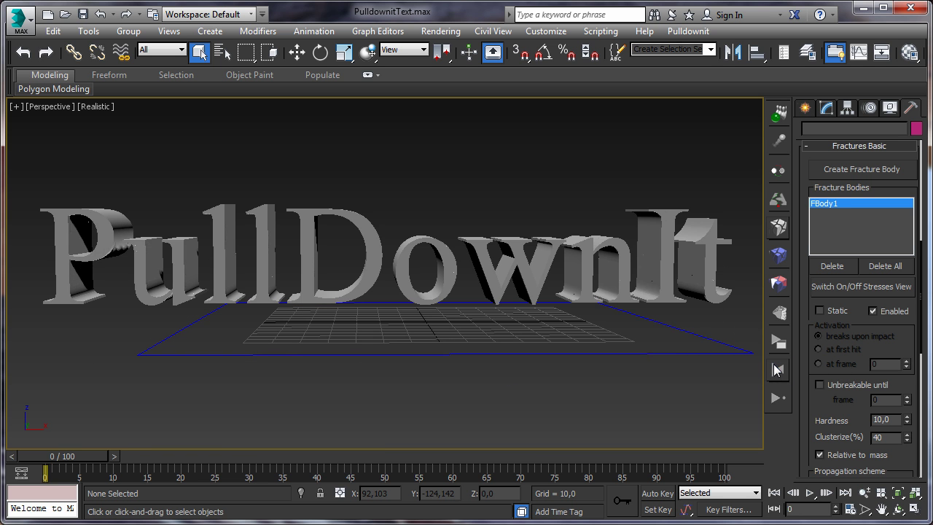
click(774, 286)
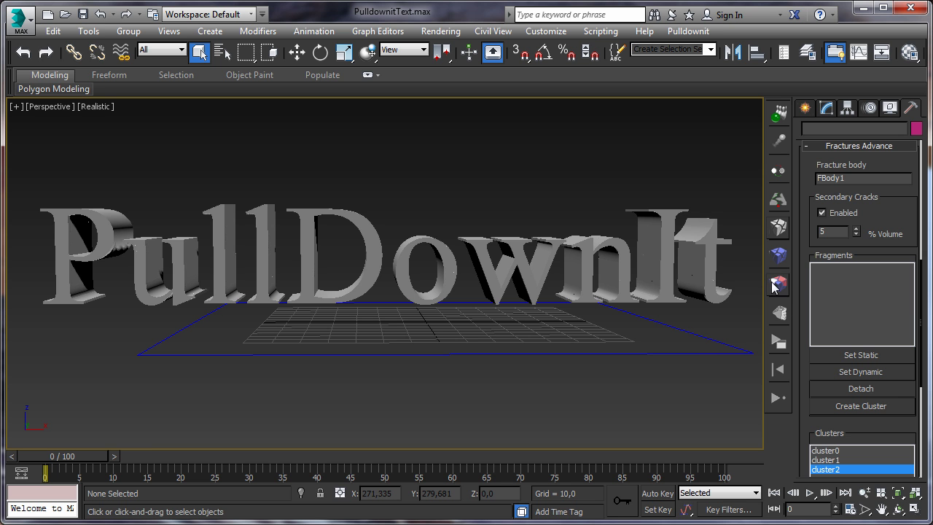
scroll(892, 334, down, 5)
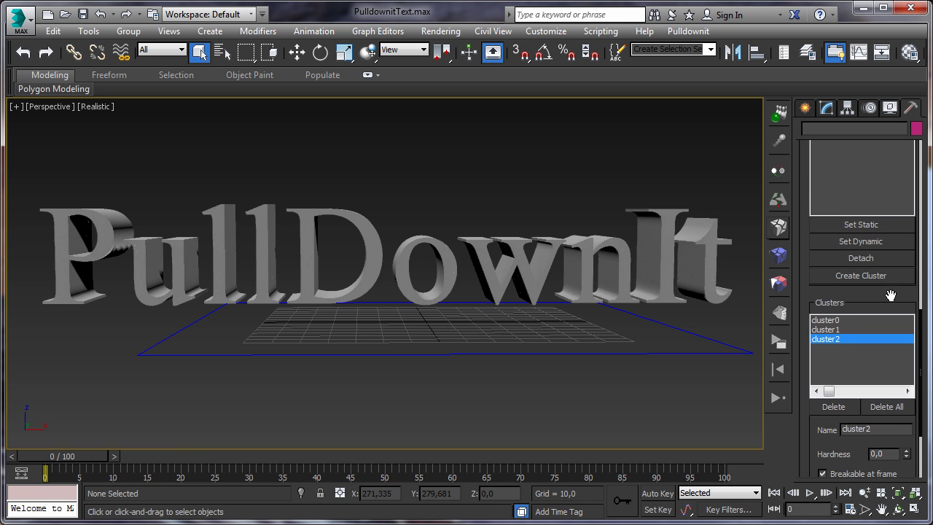
click(887, 406)
click(427, 354)
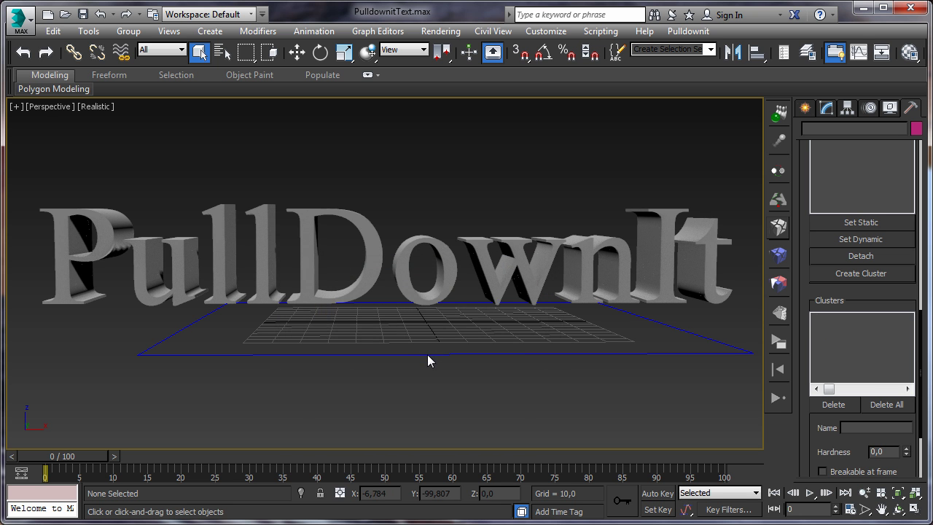
Create a planar Wind space warp on the ground grid below the capital D.
alt+middle_drag(428, 354, 360, 309)
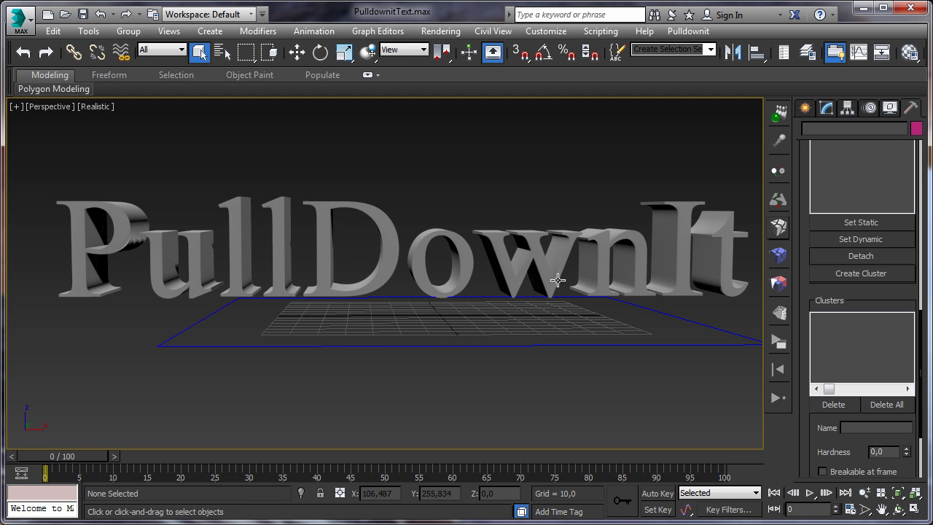
click(803, 108)
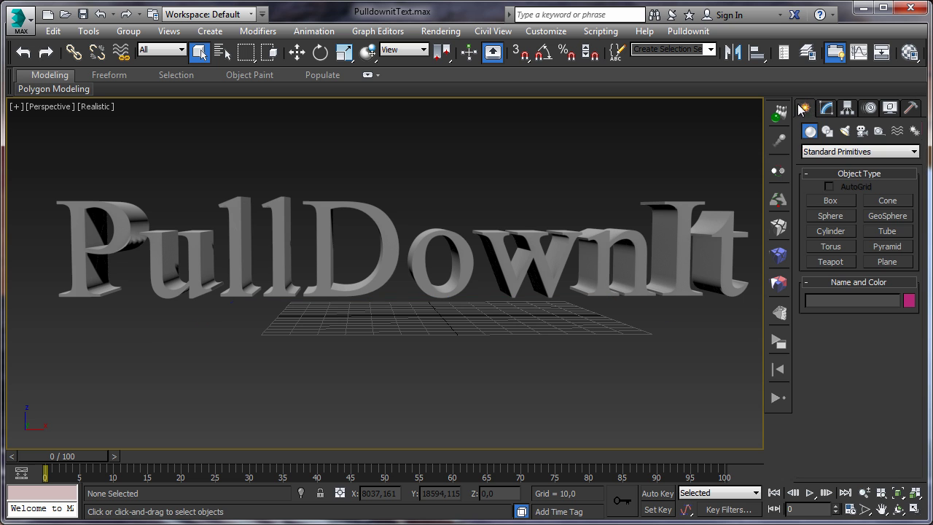
click(898, 132)
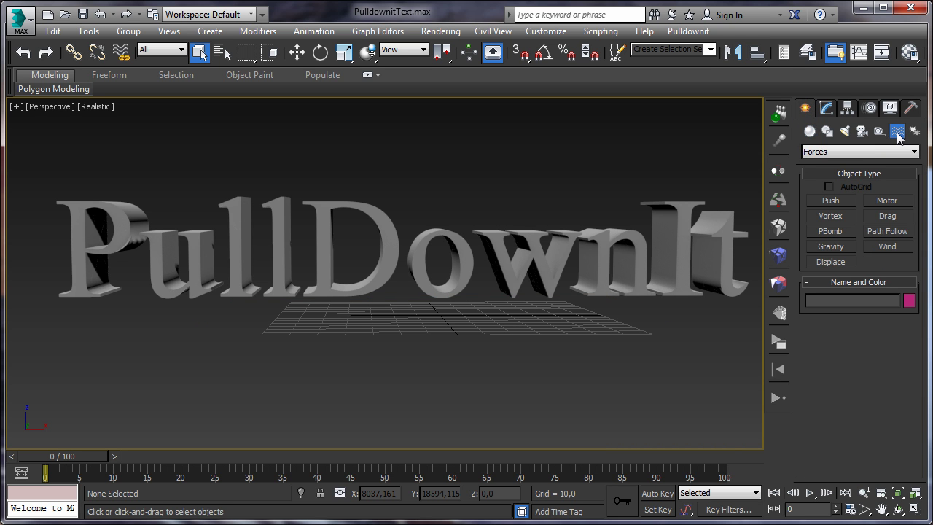
click(888, 246)
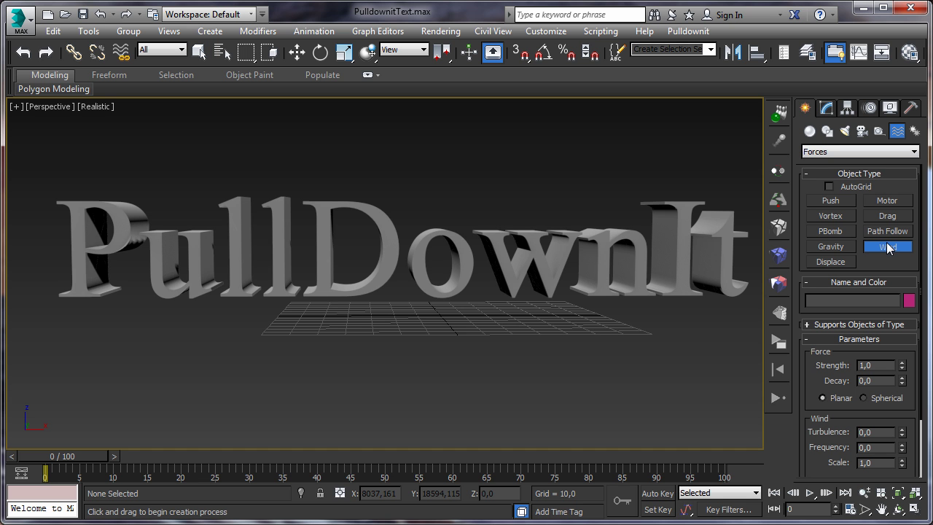
drag(388, 334, 456, 343)
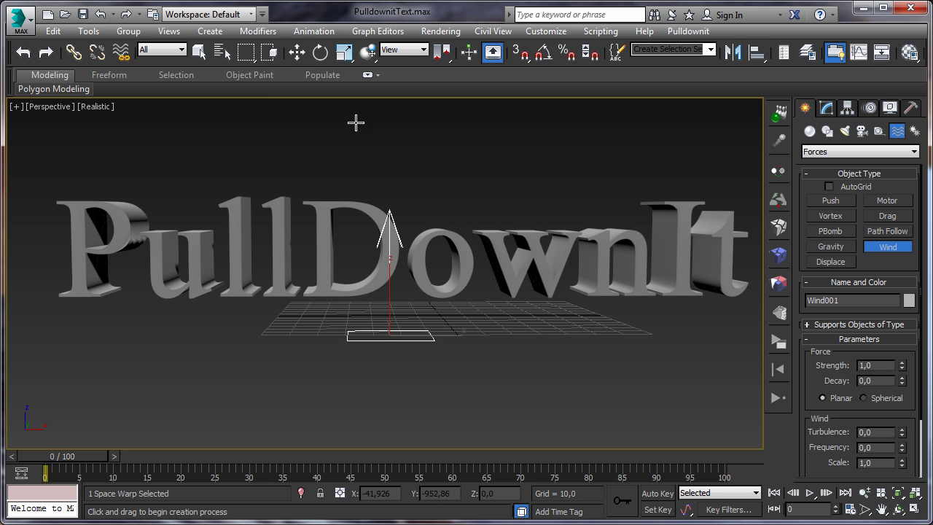
Raise the wind to a height of about 4.71 in Z and set its strength to 100.
click(299, 53)
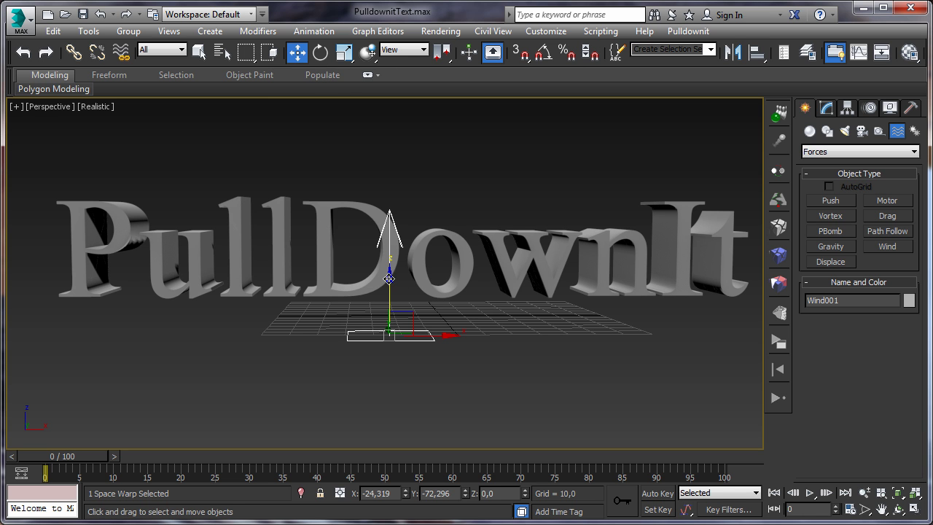
drag(389, 278, 395, 234)
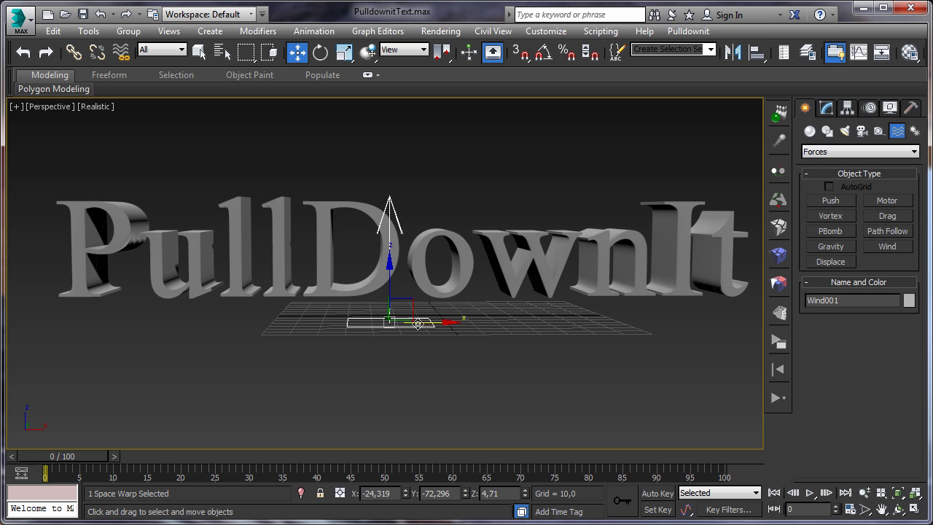
click(826, 108)
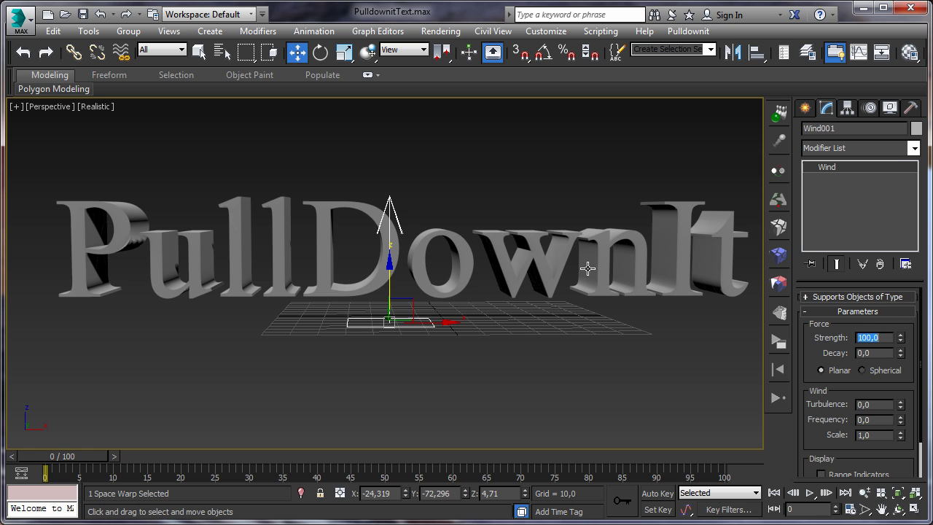
Make FBody1 affected by force fields, run the simulation to about frame 9 and reset it to frame 0.
click(783, 262)
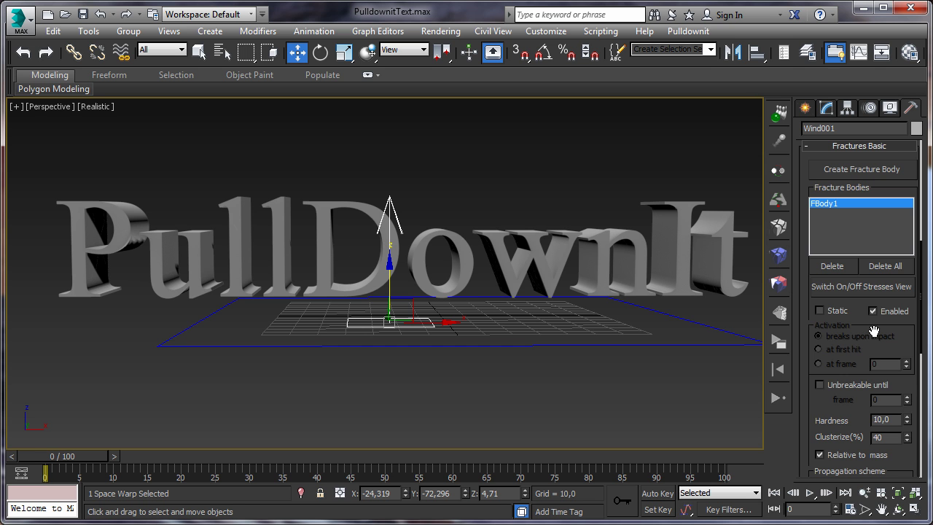
scroll(877, 334, down, 5)
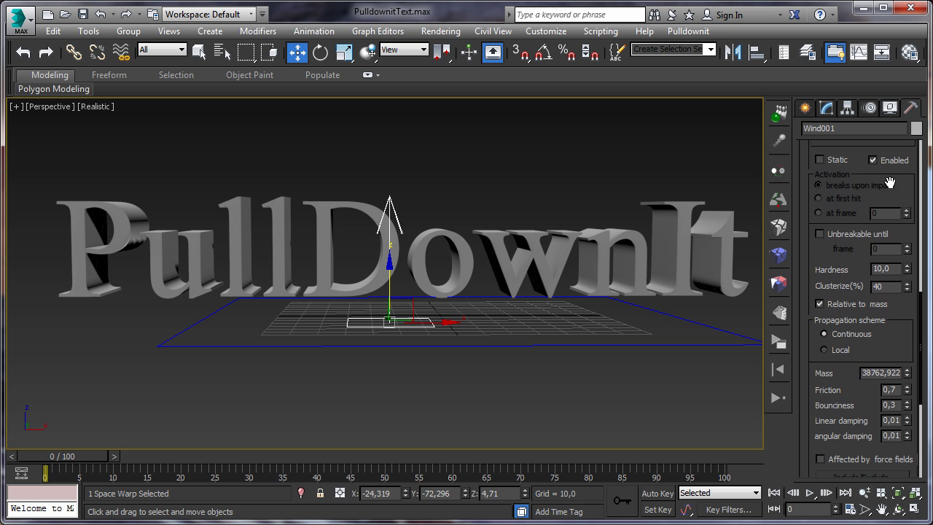
click(821, 458)
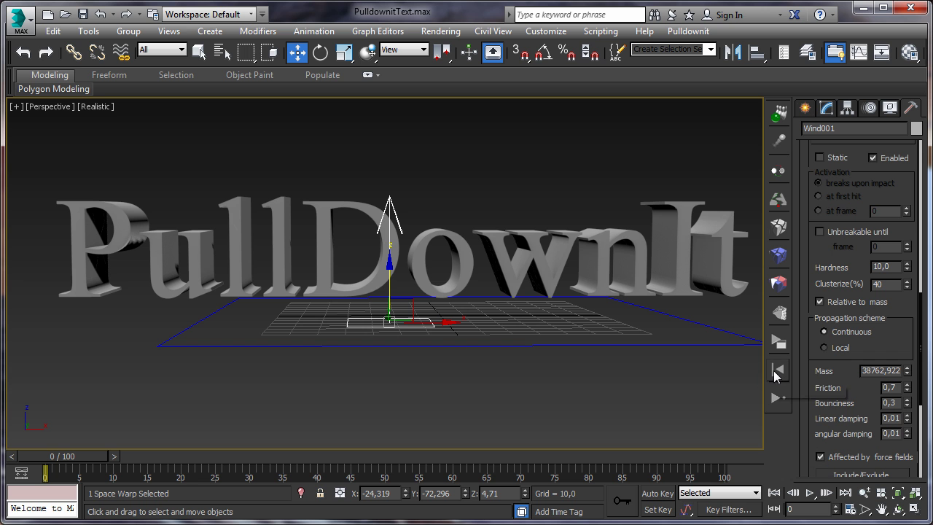
click(777, 406)
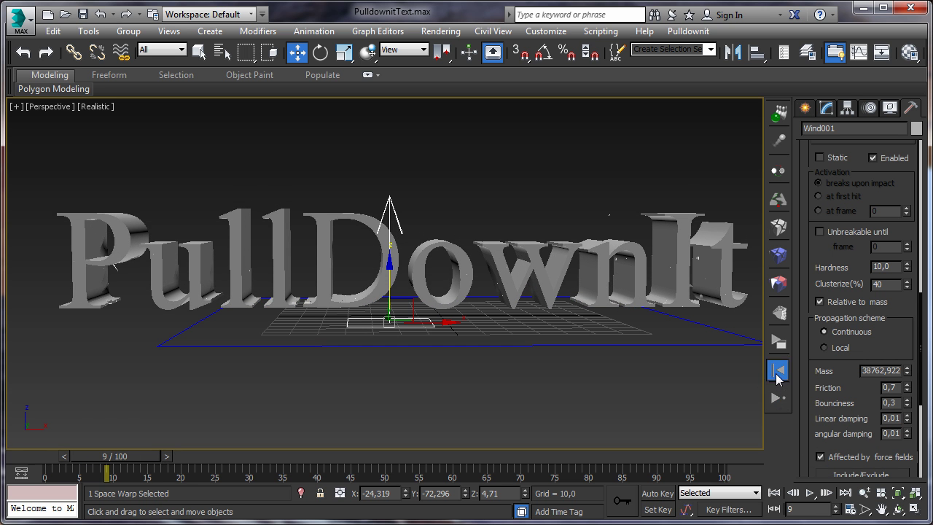
click(778, 372)
Disable gravity in the simulation options, run the simulation to about frame 34 and reset it to frame 0.
scroll(851, 319, up, 5)
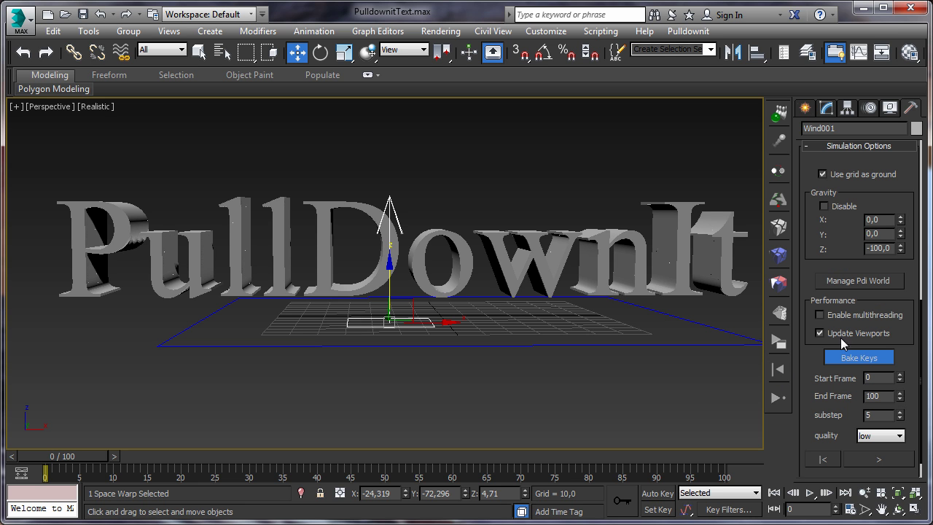
click(825, 207)
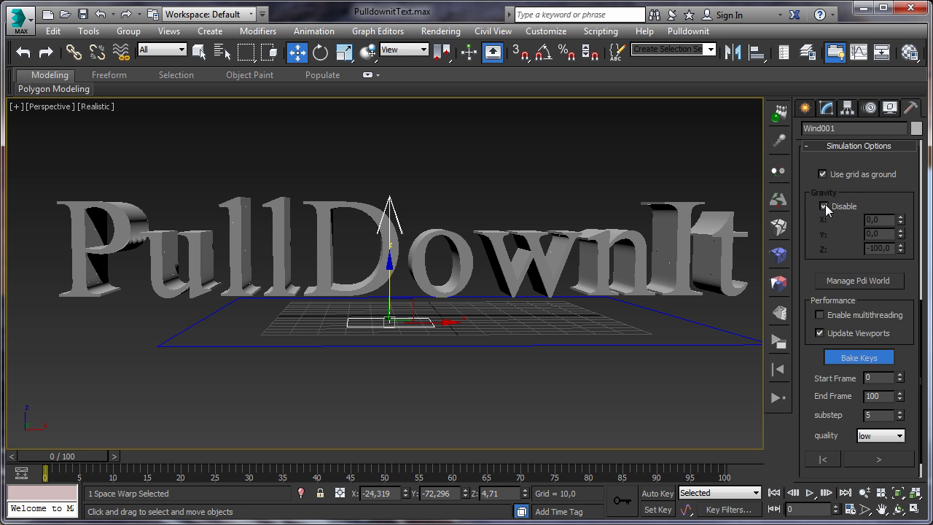
click(777, 401)
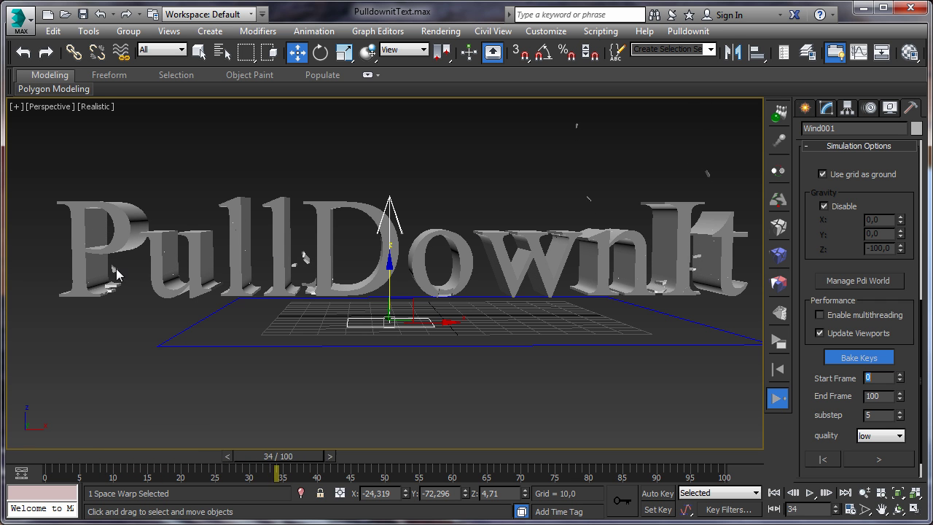
click(780, 400)
click(778, 369)
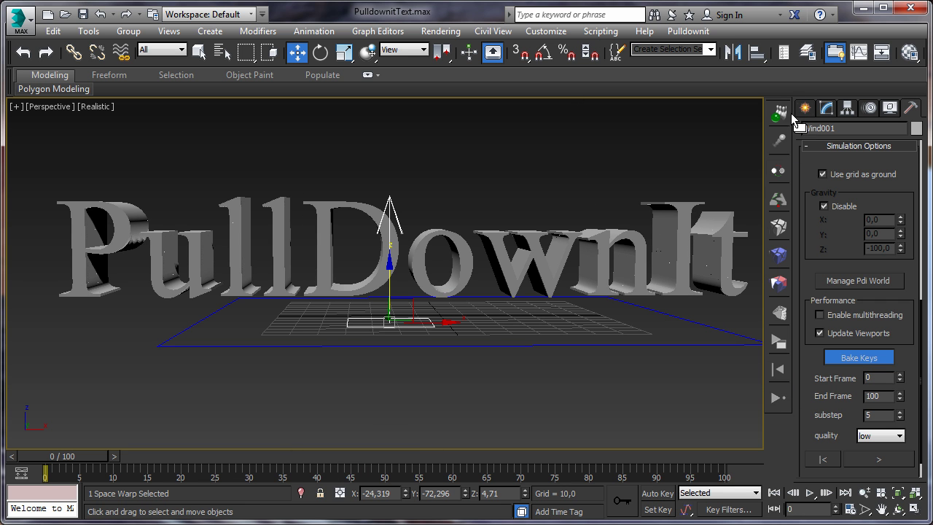
Set the wind's strength to 1000, run the simulation to about frame 34 and reset it to frame 0.
click(826, 108)
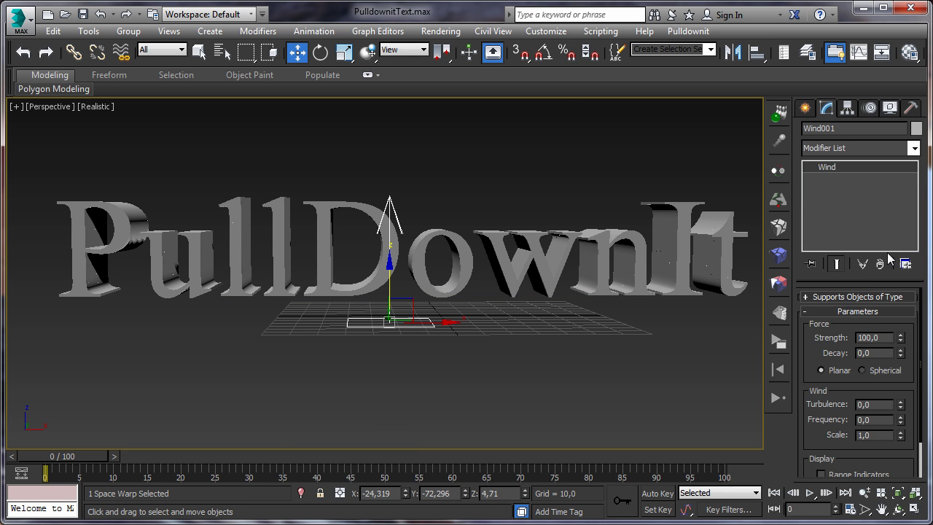
click(870, 338)
text(00)
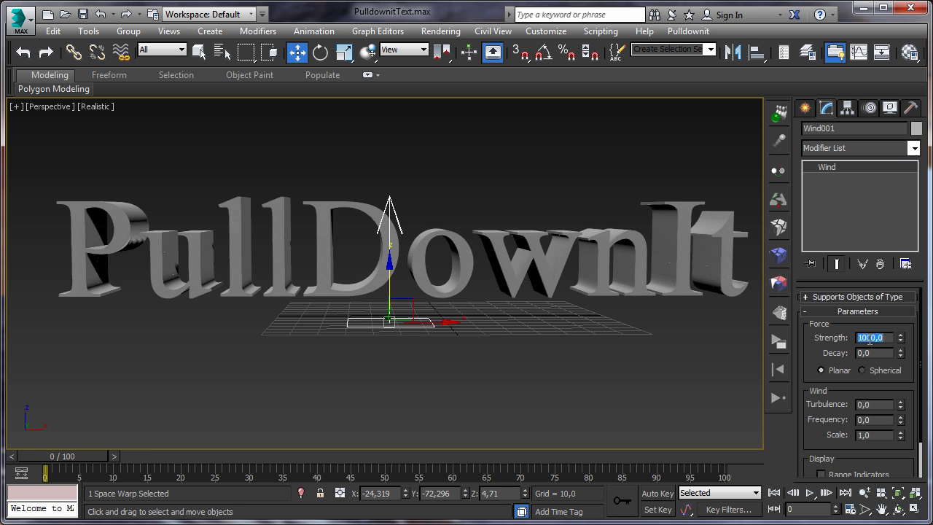
click(777, 369)
click(777, 398)
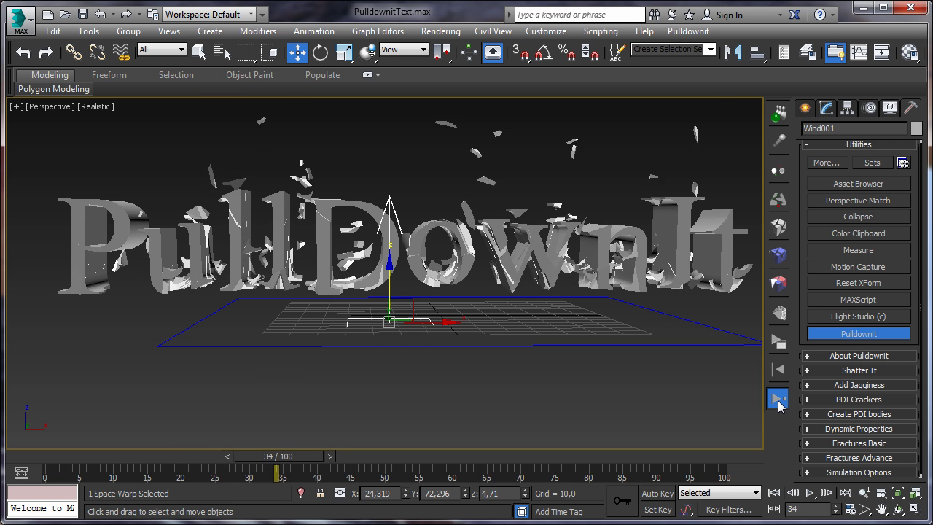
click(778, 370)
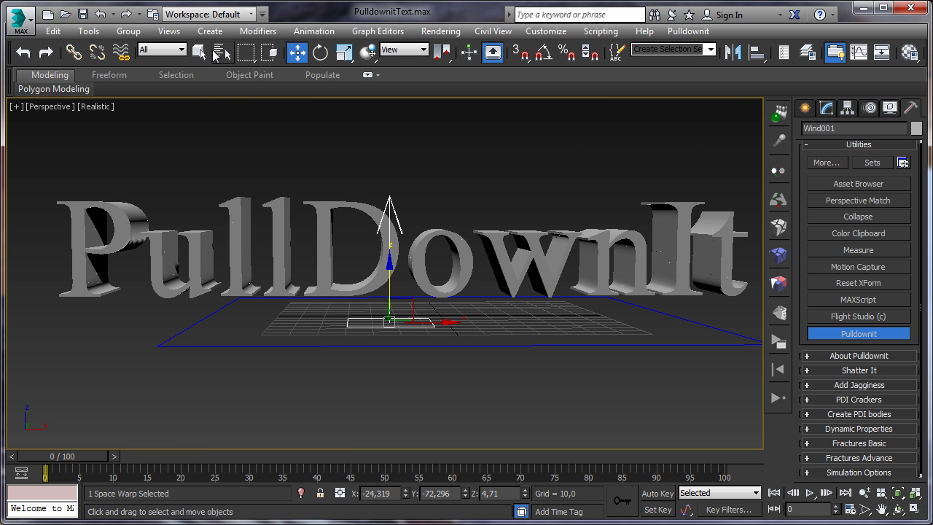
Set the wind's absolute world X rotation to -180 degrees, run the simulation to about frame 94 and reset it to frame 0.
click(320, 53)
right_click(320, 52)
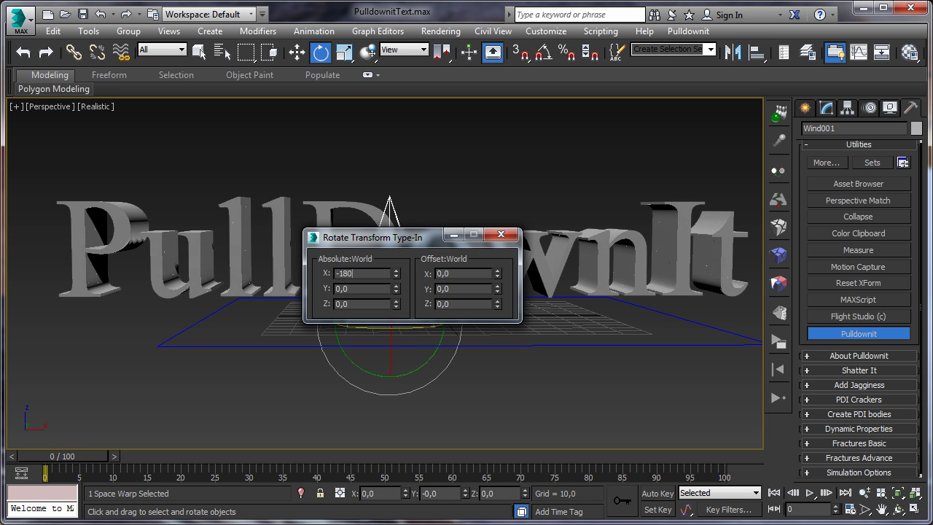
key(Return)
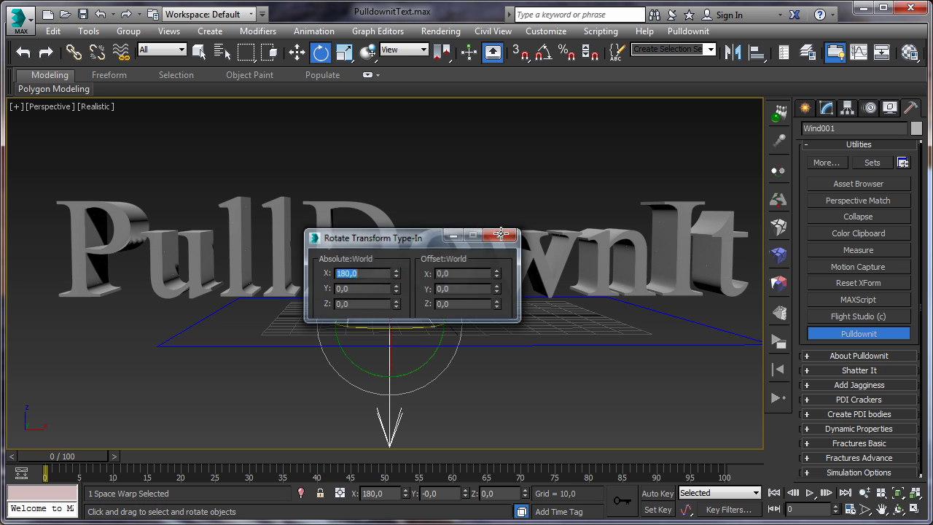
click(503, 238)
click(419, 181)
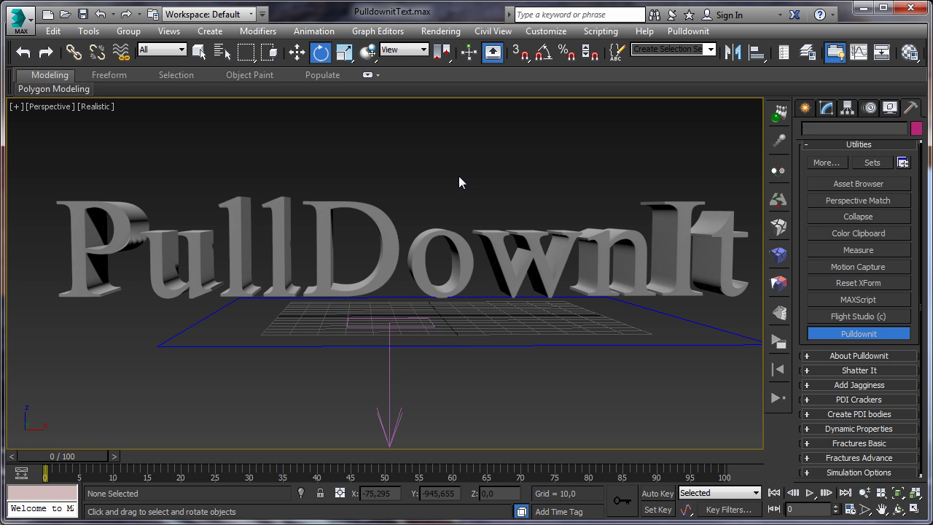
click(779, 398)
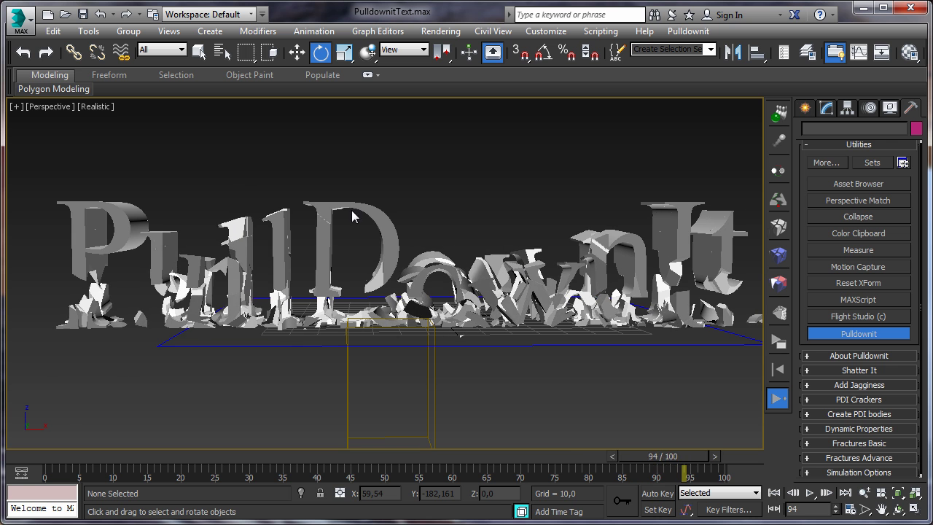
click(780, 369)
Switch on the stresses view of FBody1 and set the fragments in the upper part of all letters to static.
click(781, 260)
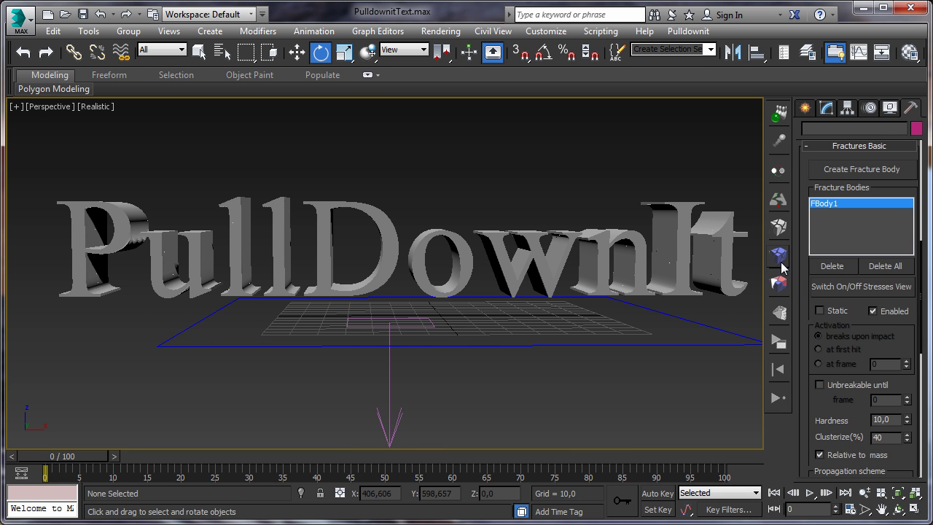
click(854, 286)
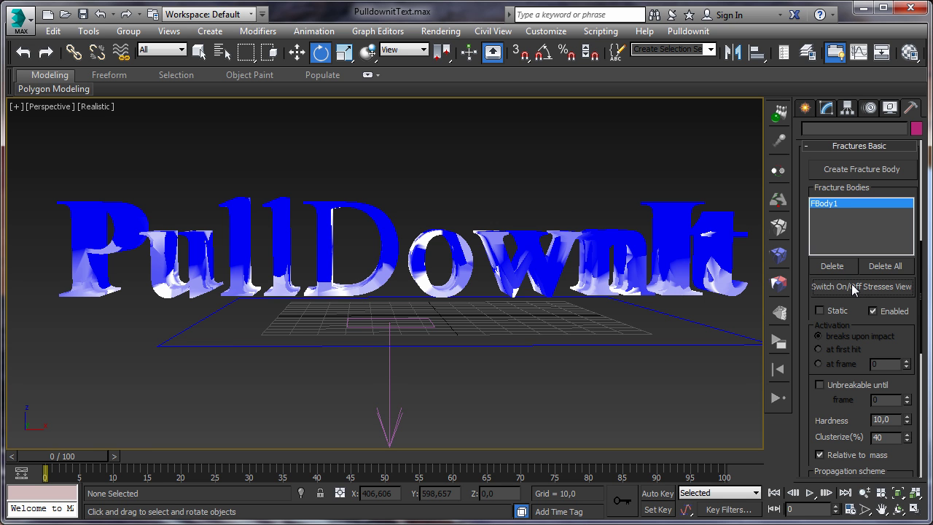
click(779, 286)
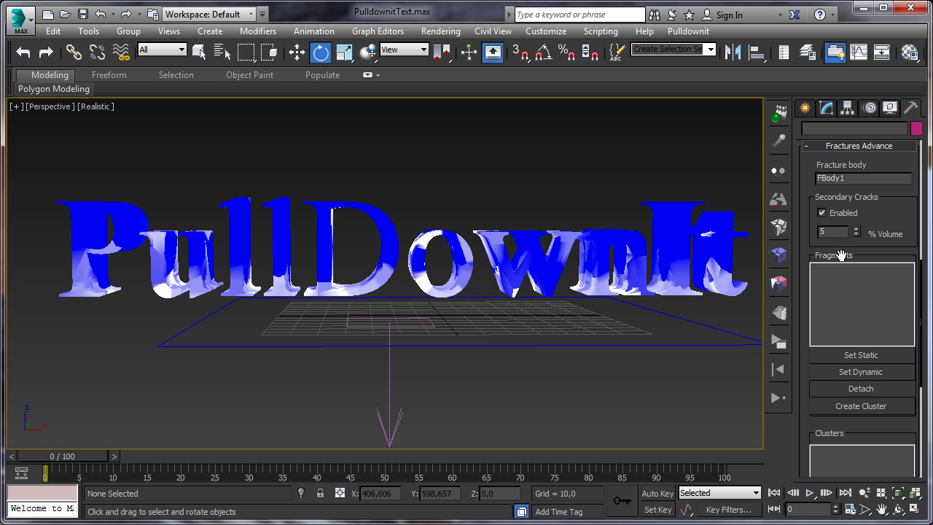
drag(33, 180, 748, 240)
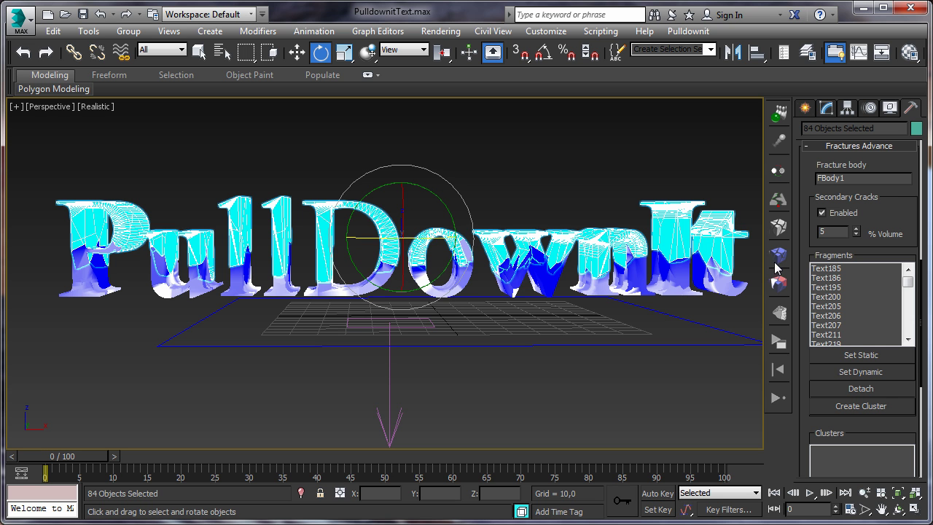
click(861, 355)
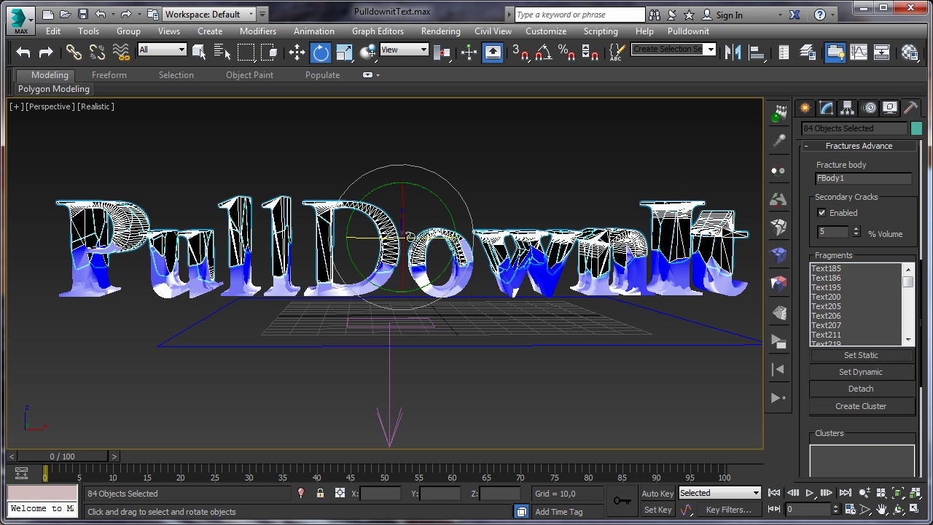
Clear the fragment selection and switch off the stresses view of FBody1.
key(q)
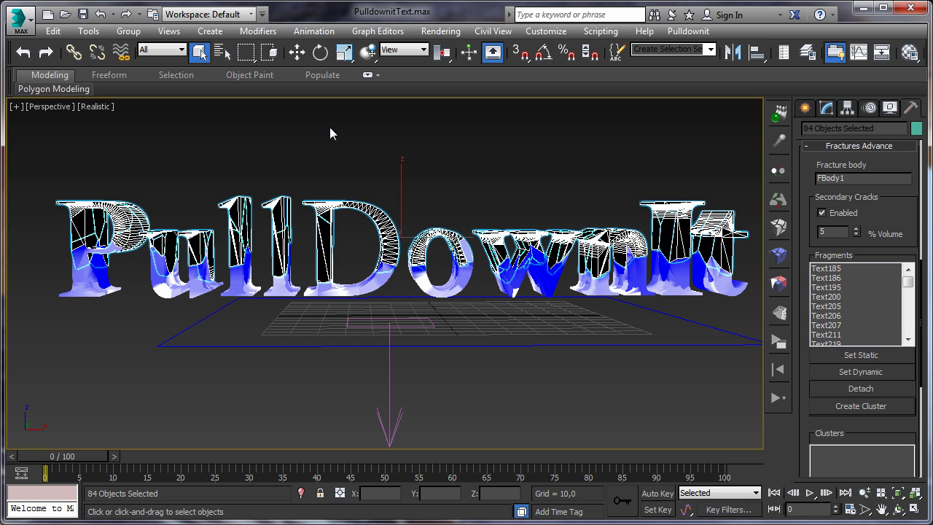
click(516, 168)
click(779, 255)
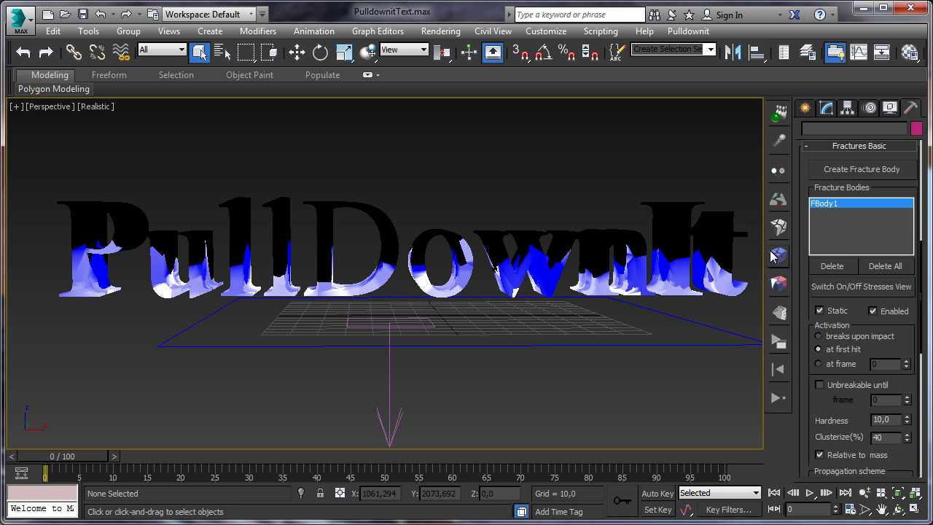
click(837, 286)
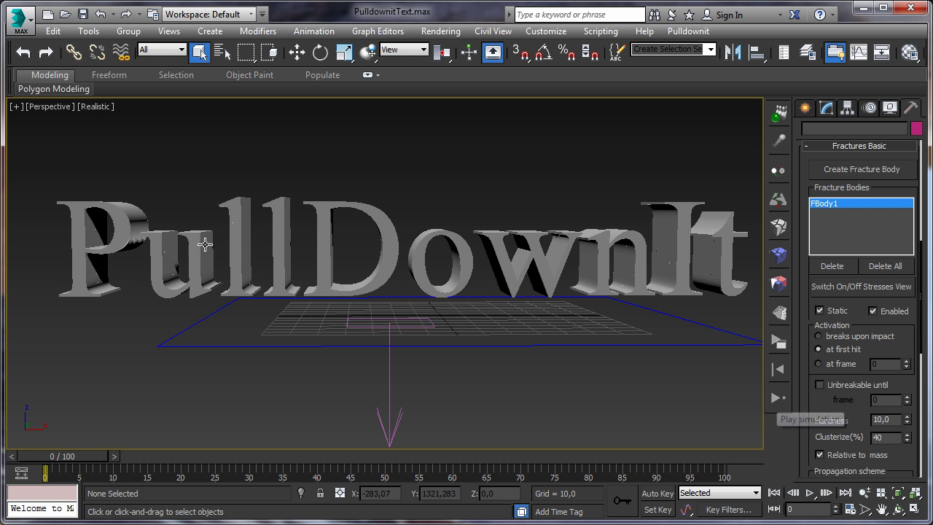
Simulate the collapse through frame 100, play back the baked animation from frame 0 to about frame 75 and return to frame 0.
click(777, 397)
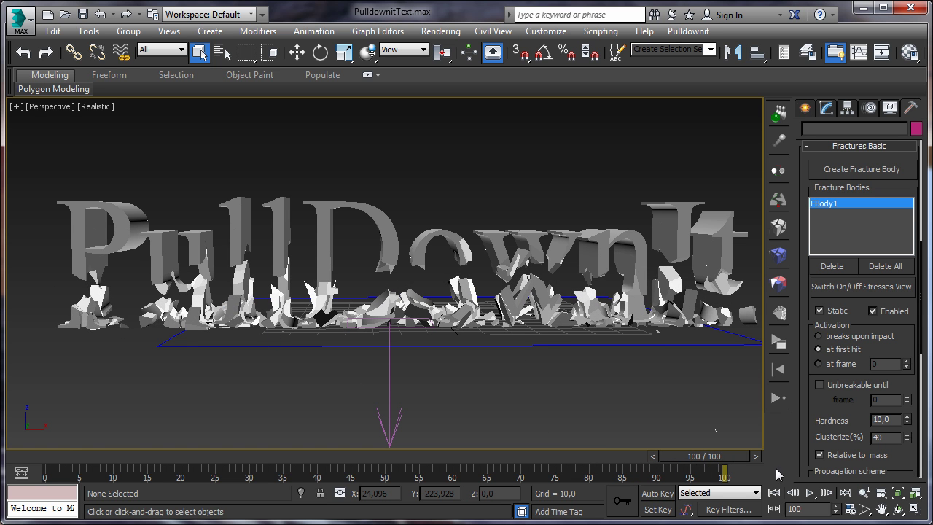
click(774, 493)
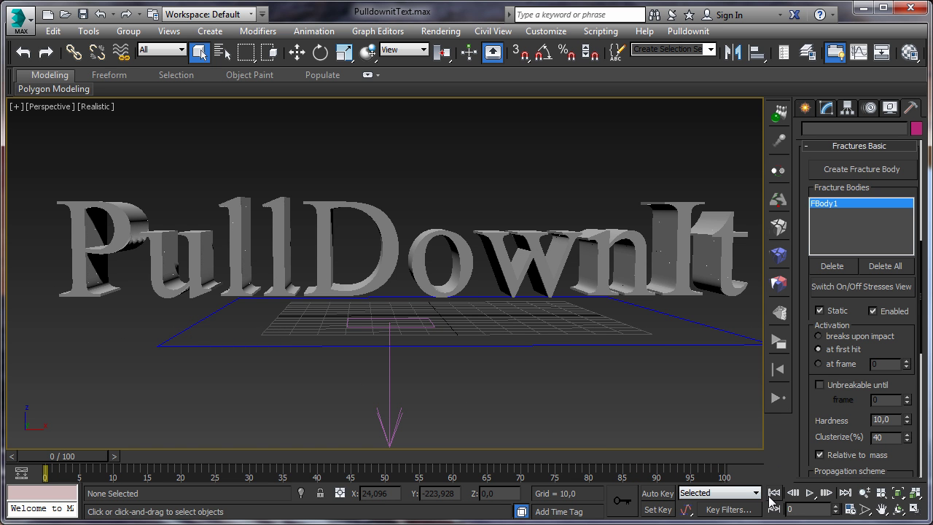
click(810, 493)
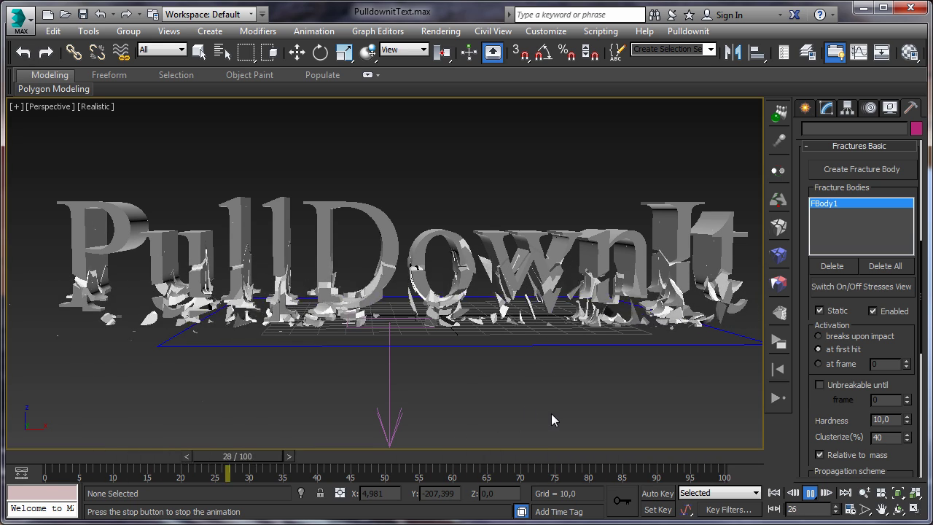
click(813, 495)
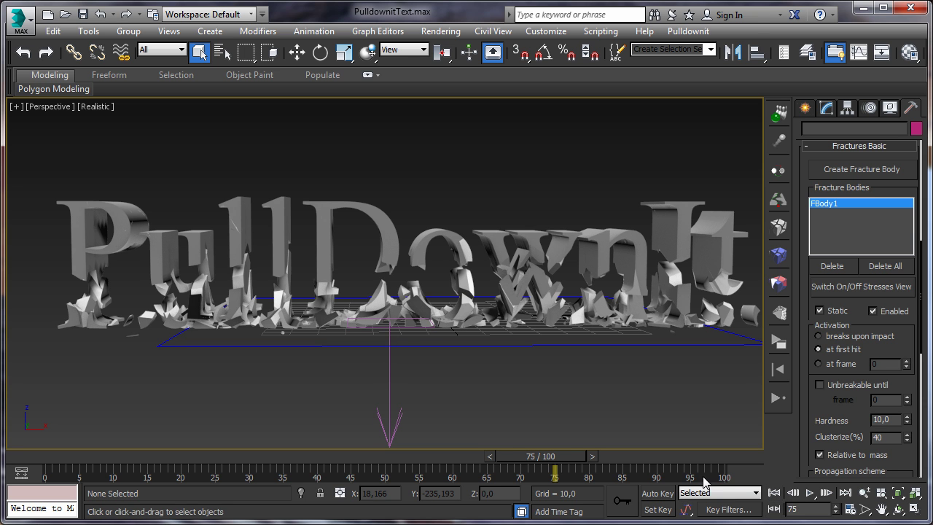
click(774, 493)
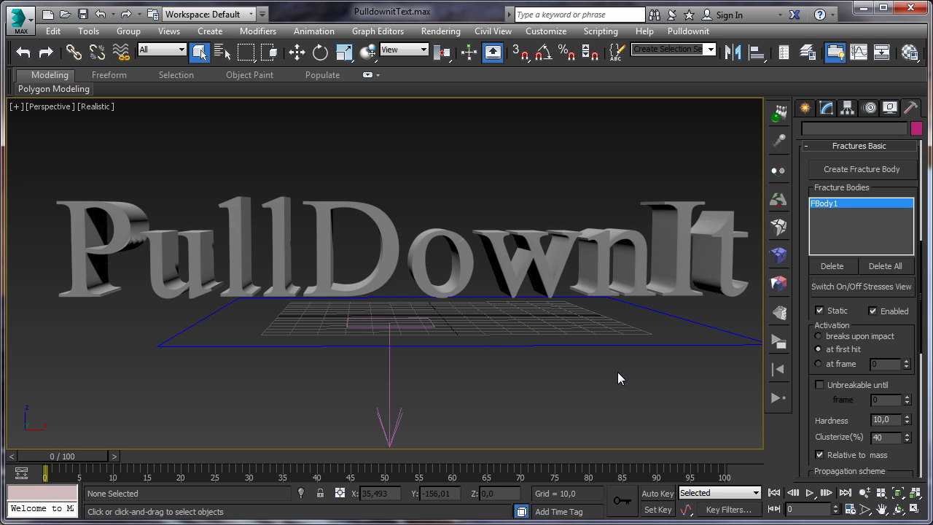
Delete the wind and create a spherical Gravity space warp with an icon size of about 20.8 on the grid below the capital D.
click(400, 327)
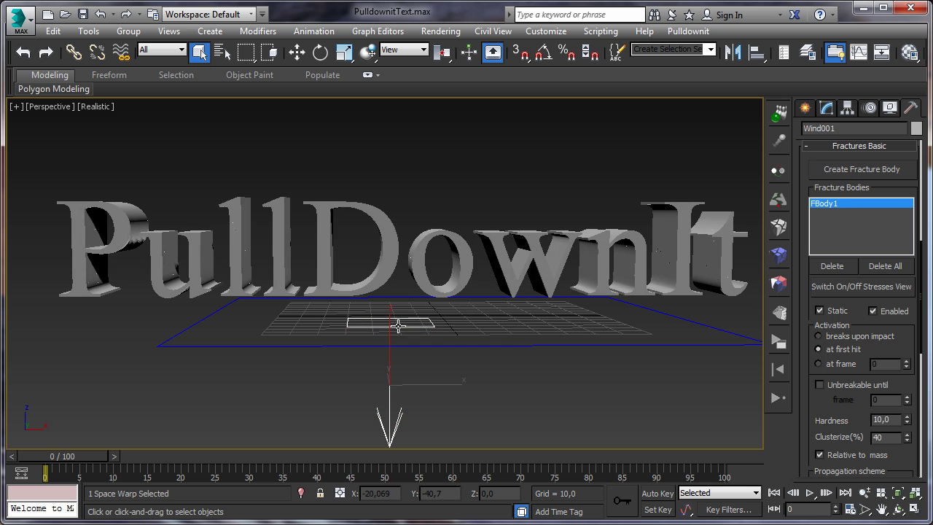
key(Delete)
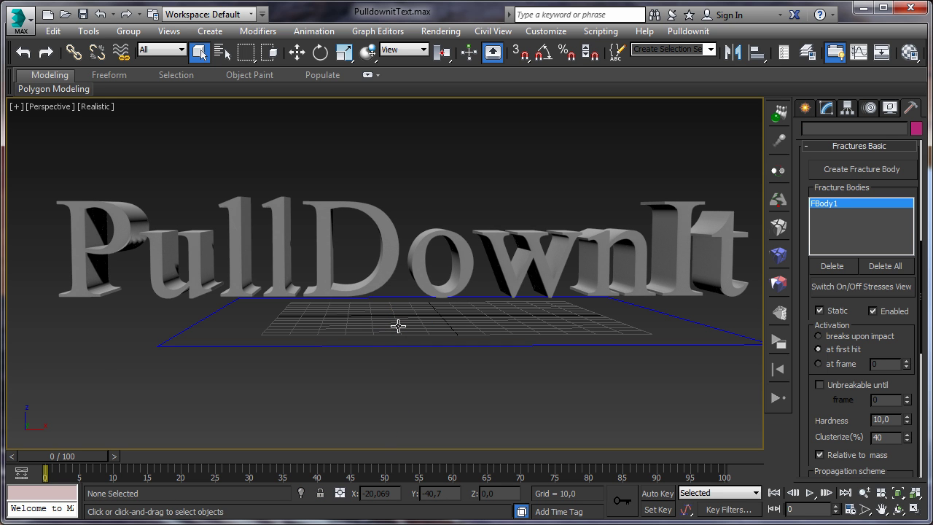
click(805, 108)
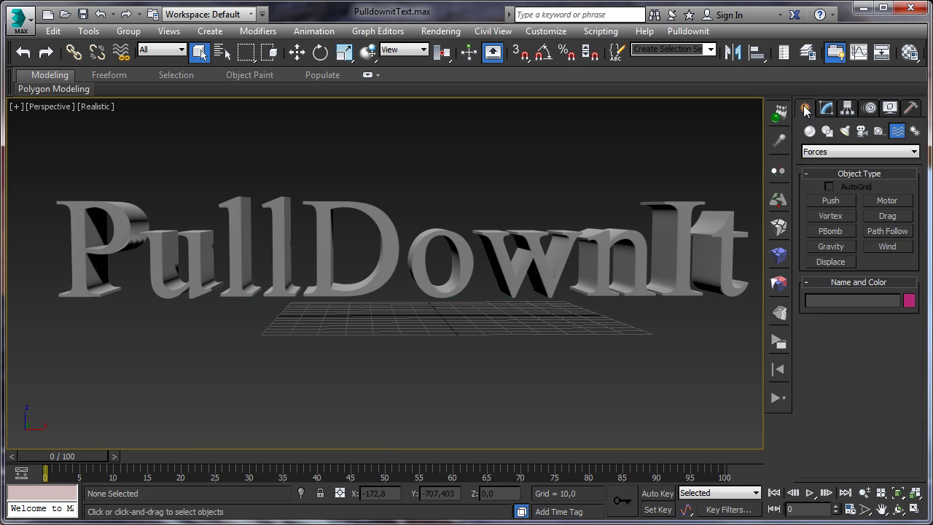
click(836, 248)
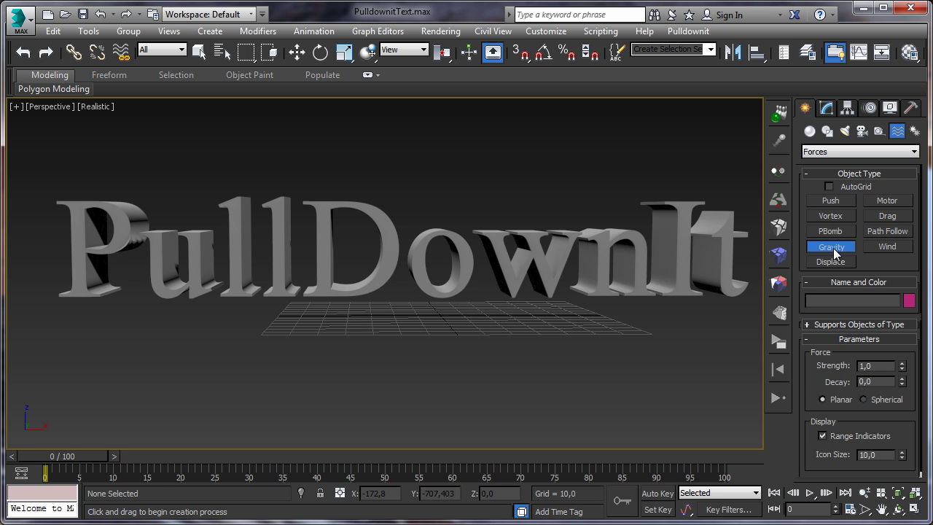
click(864, 398)
drag(339, 334, 436, 327)
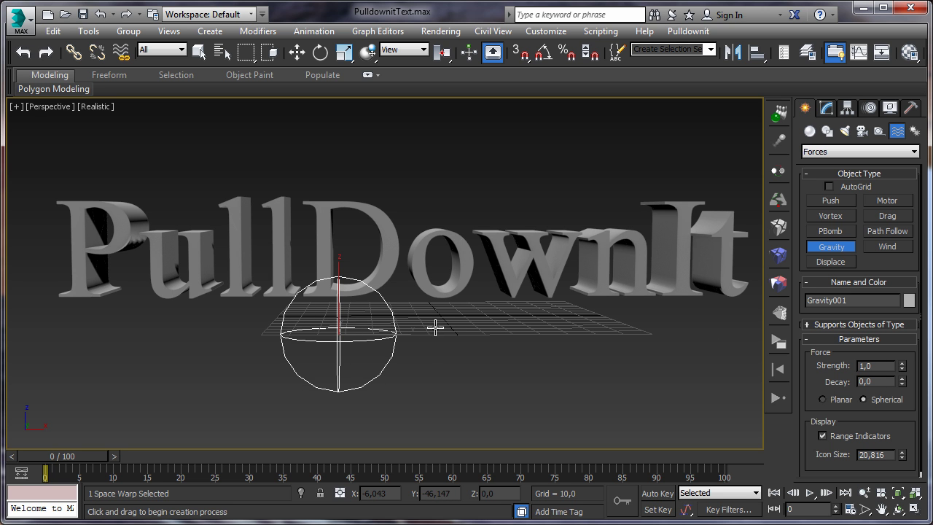
click(915, 513)
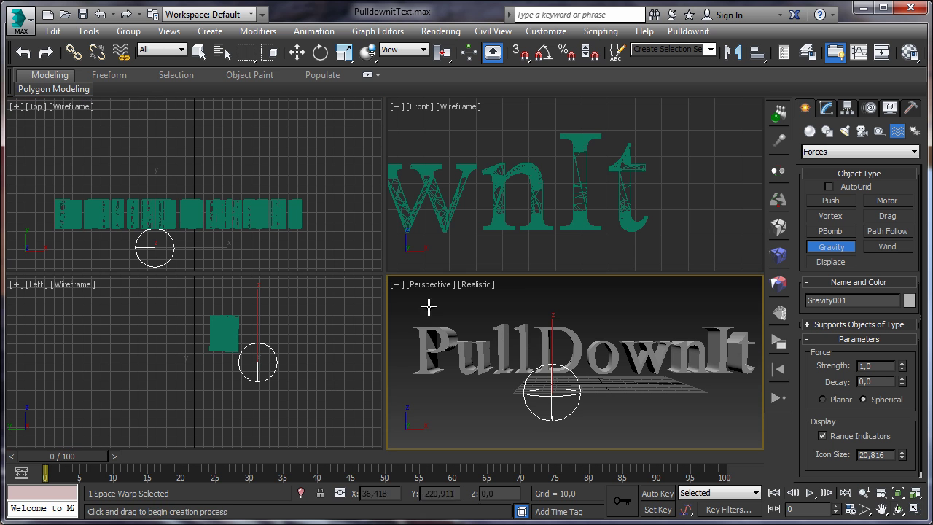
Move the spherical Gravity beyond the outer side of the first letter P, centred on the text's depth and mid-height, at Z 24.144.
click(297, 52)
click(206, 369)
drag(306, 362, 276, 362)
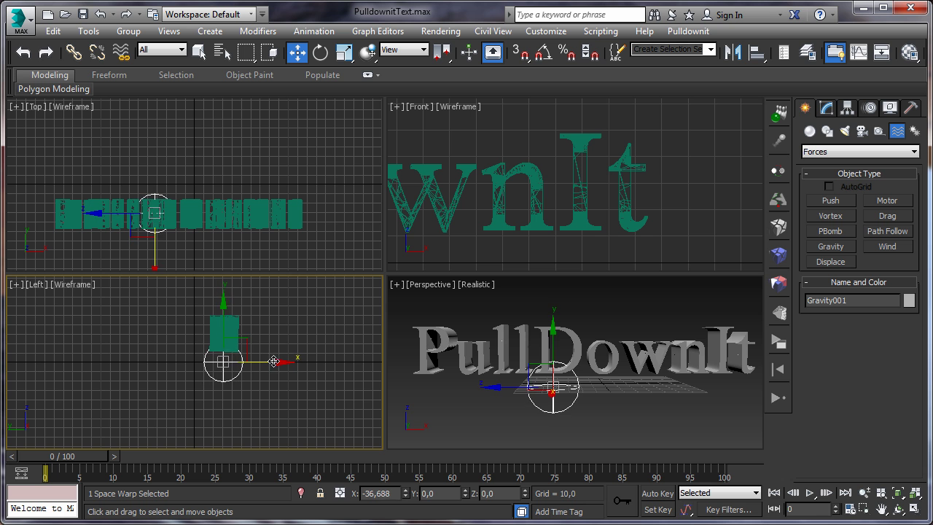
drag(224, 313, 225, 289)
middle_drag(189, 188, 250, 170)
drag(268, 197, 127, 196)
right_click(559, 309)
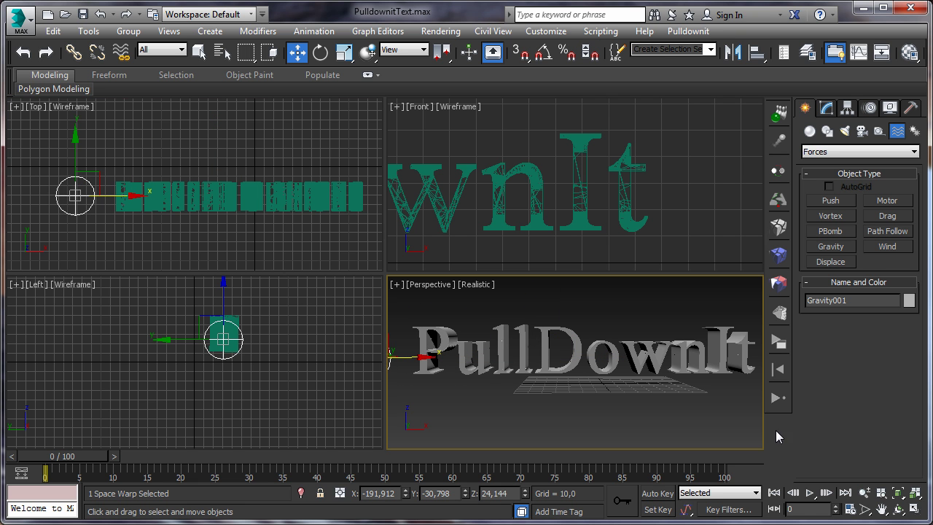
Maximize the Perspective view, turn on Auto Key, go to frame 100 and reset the simulation.
click(916, 509)
scroll(395, 284, up, 4)
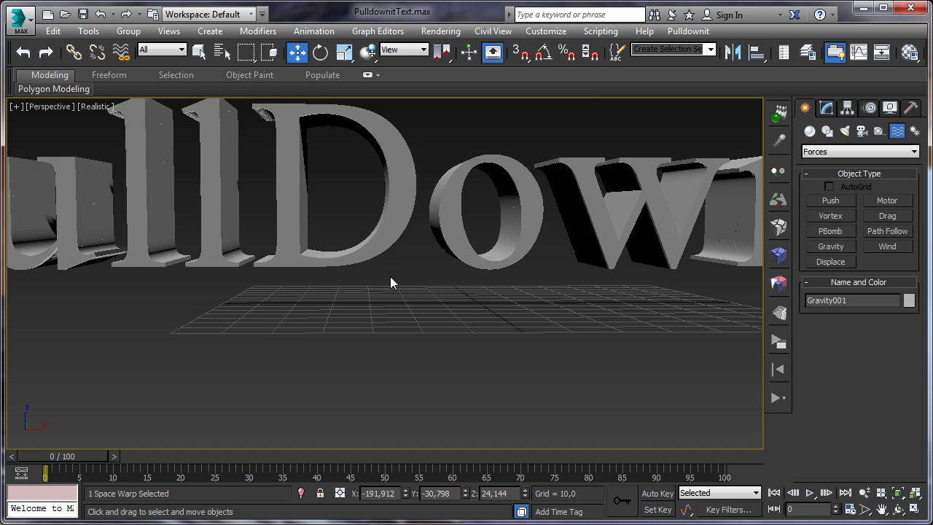
scroll(390, 279, down, 5)
scroll(388, 293, up, 1)
middle_drag(387, 295, 379, 359)
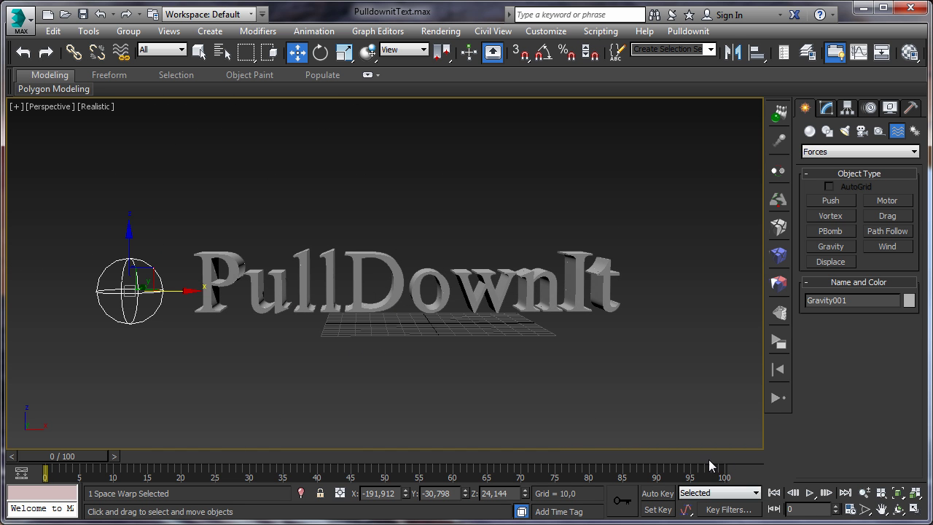
key(n)
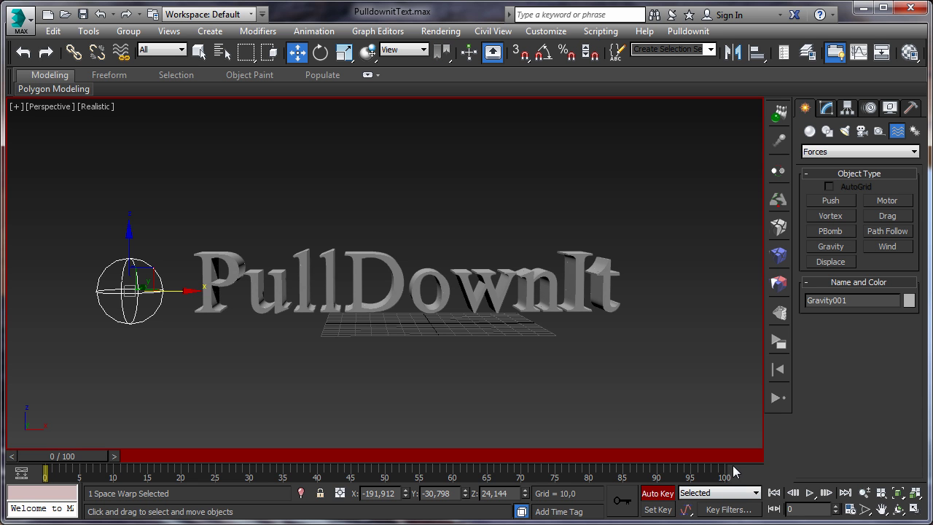
key(End)
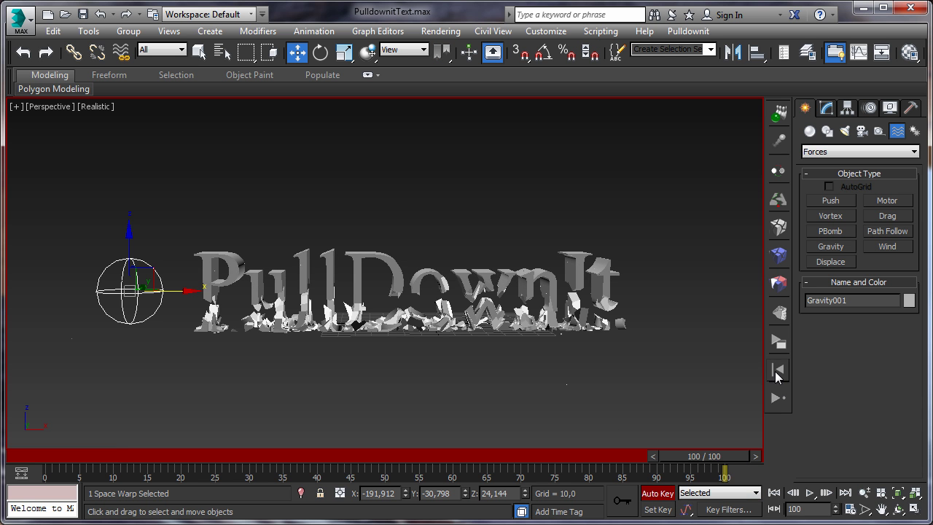
click(778, 369)
click(731, 456)
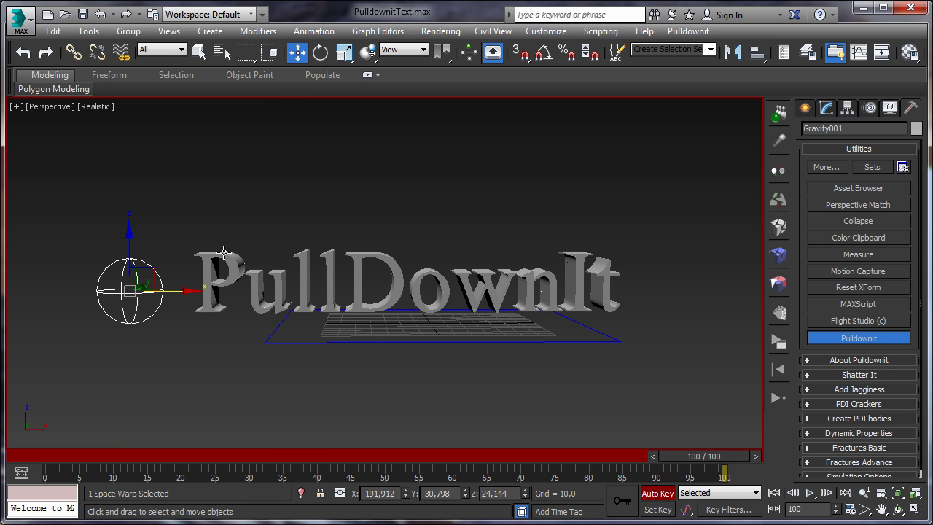
Key the Gravity at frame 100, raised to Z about 29.3 and moved along X past the final letter t.
drag(128, 247, 128, 243)
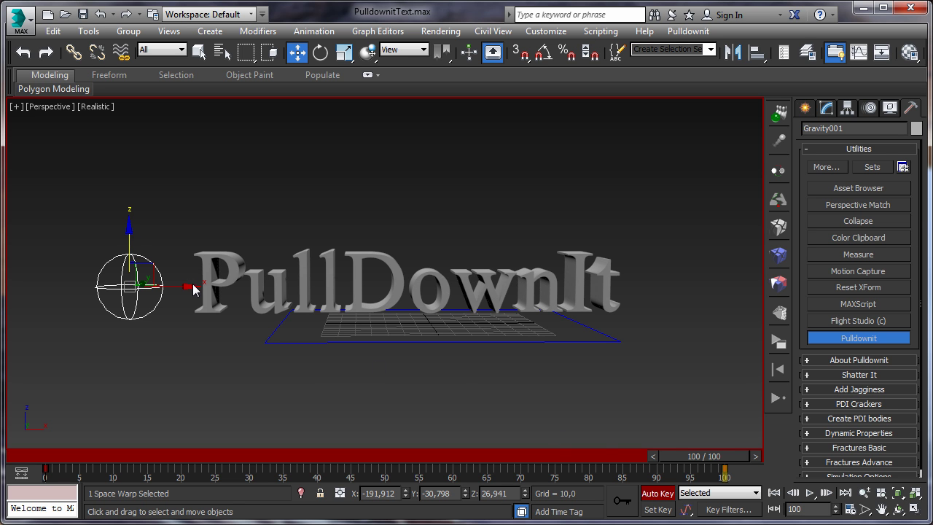
drag(128, 239, 128, 236)
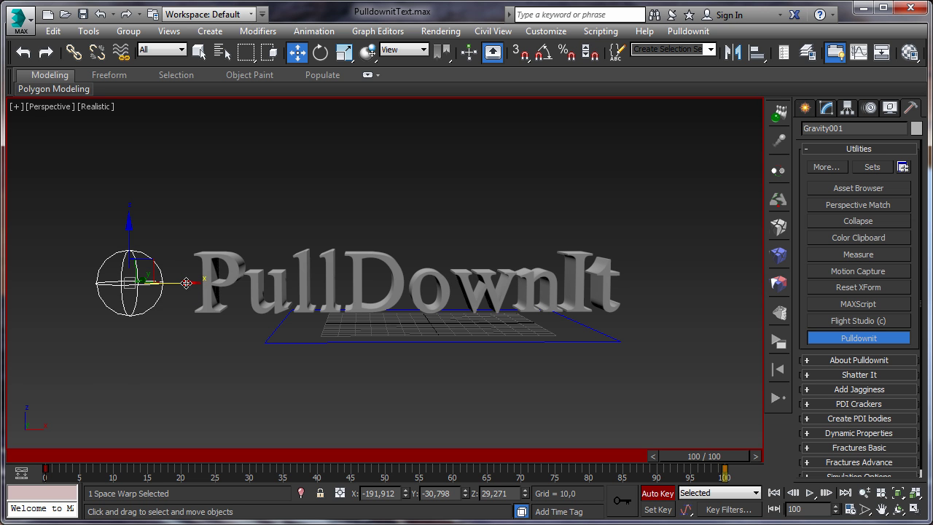
drag(186, 283, 751, 336)
Raise the Gravity at frame 0 to Z about 27.9, turn off Auto Key and check the start of its motion.
drag(693, 456, 48, 409)
key(w)
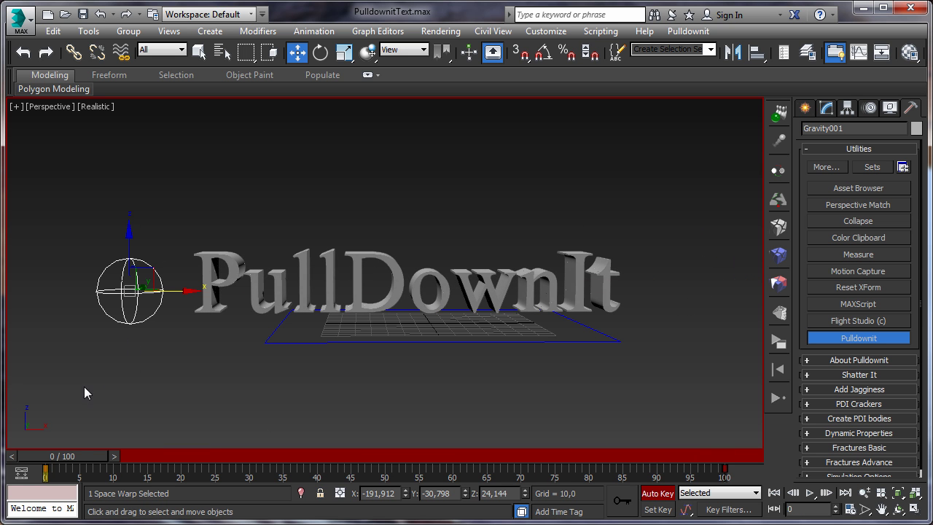
drag(128, 246, 129, 241)
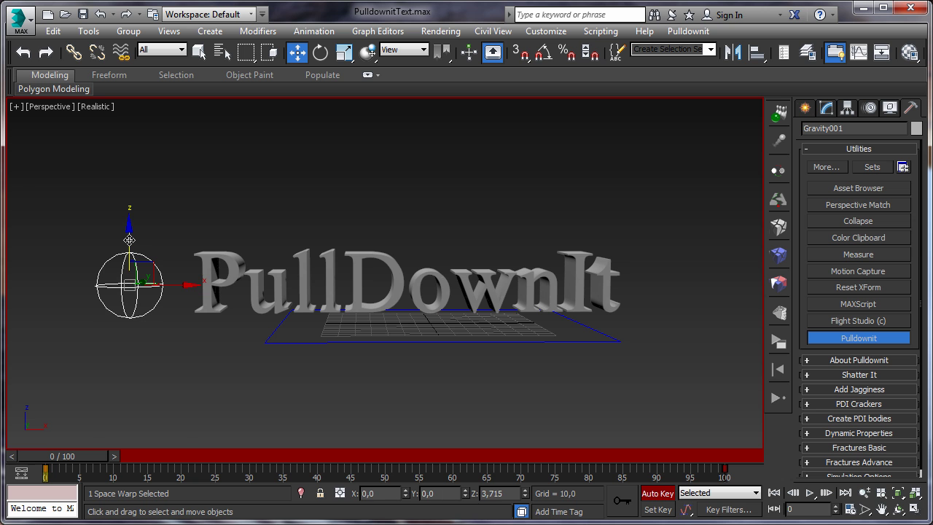
click(669, 494)
drag(60, 457, 116, 459)
key(Home)
key(w)
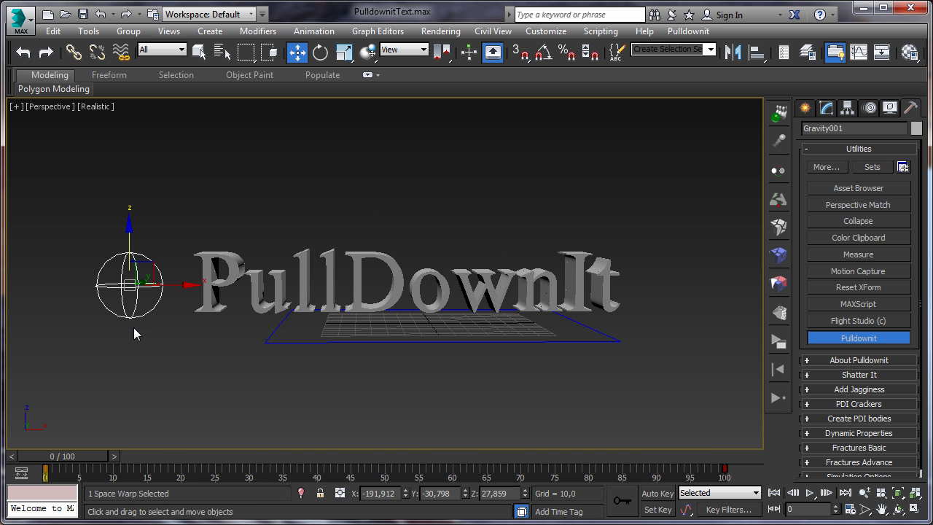
Set the Gravity's strength to 100 and its decay to 0.07.
scroll(271, 203, up, 4)
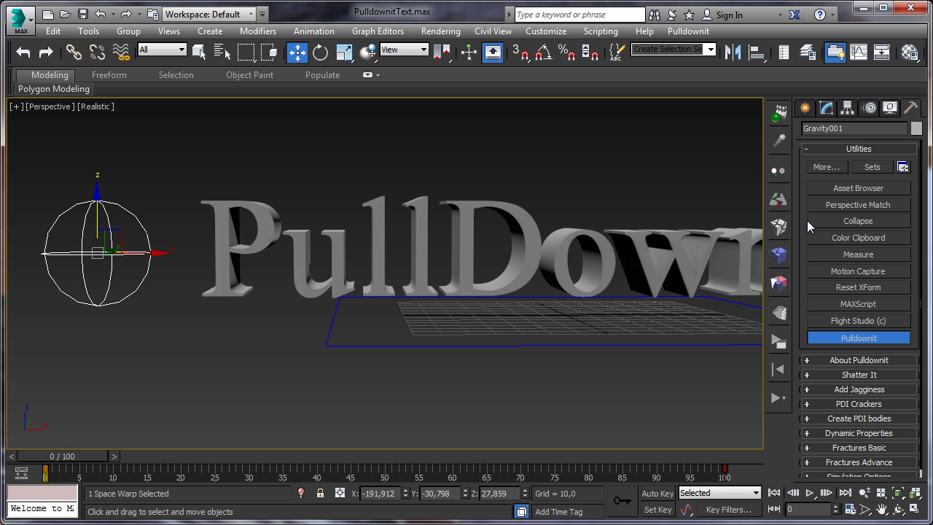
click(829, 110)
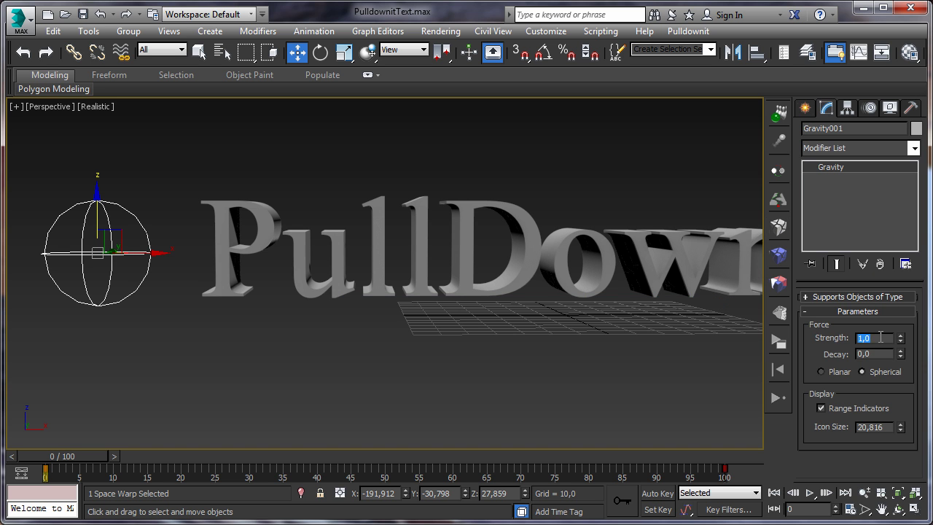
text(100)
key(Return)
click(900, 351)
click(902, 351)
click(902, 351)
click(902, 352)
click(902, 351)
click(902, 351)
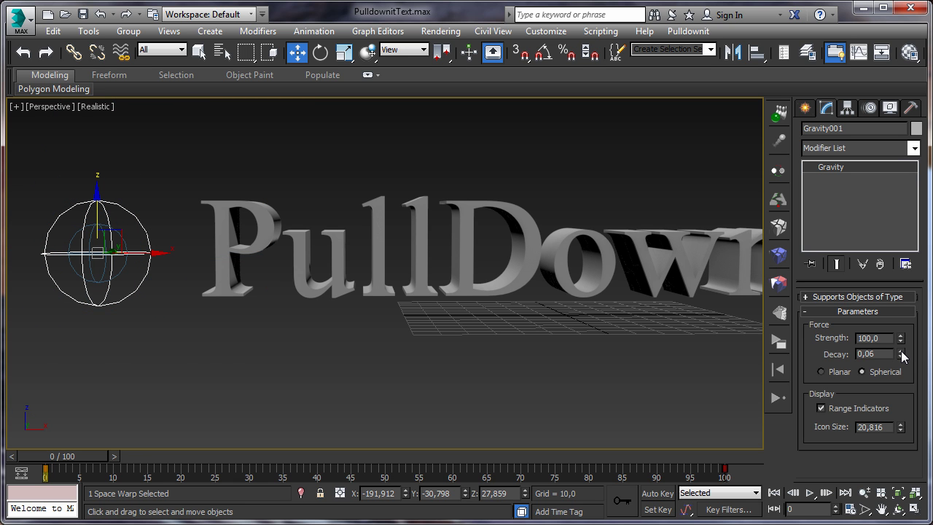
click(902, 351)
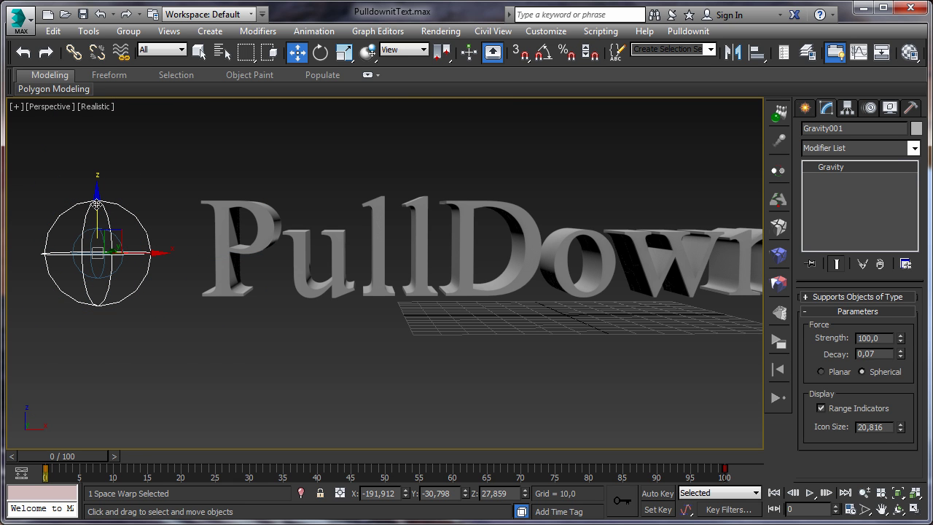
Bring up the basic fracture settings of FBody1 and switch on its stresses view.
middle_drag(515, 229, 476, 235)
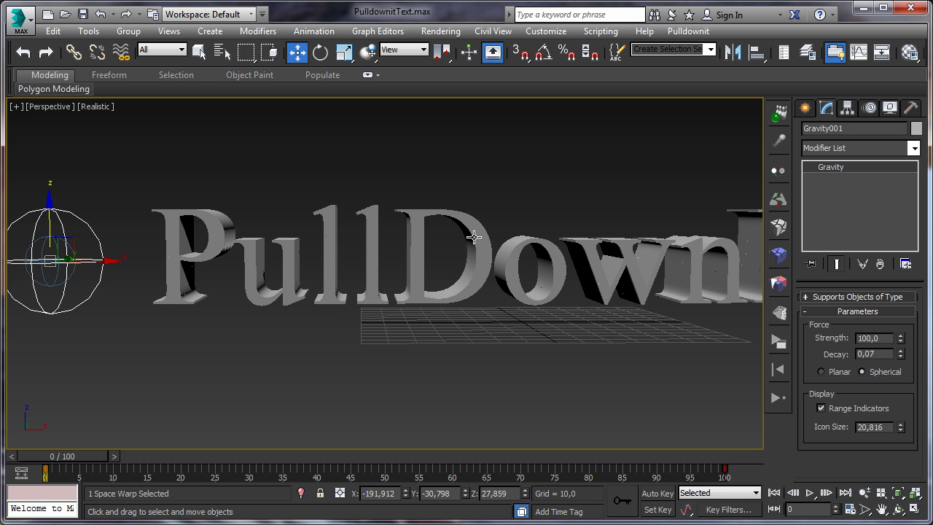
scroll(379, 219, down, 2)
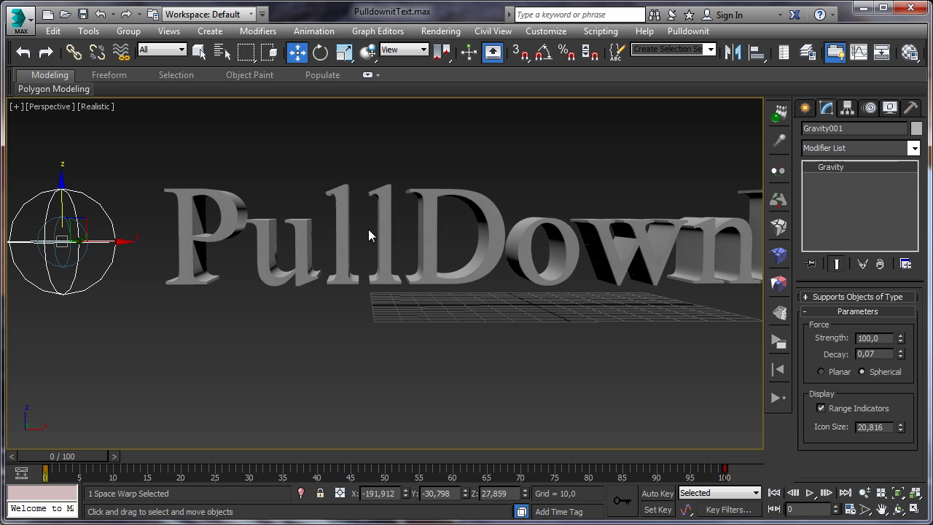
click(784, 266)
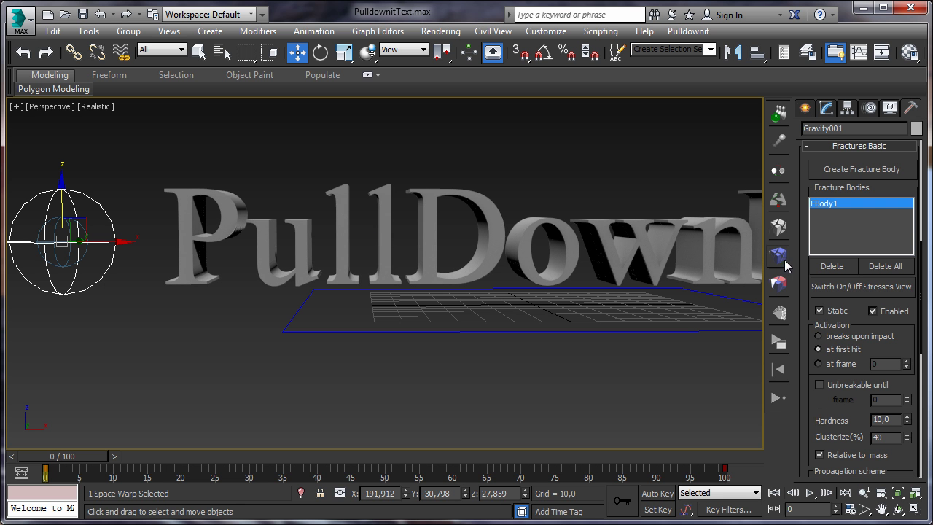
scroll(591, 222, down, 3)
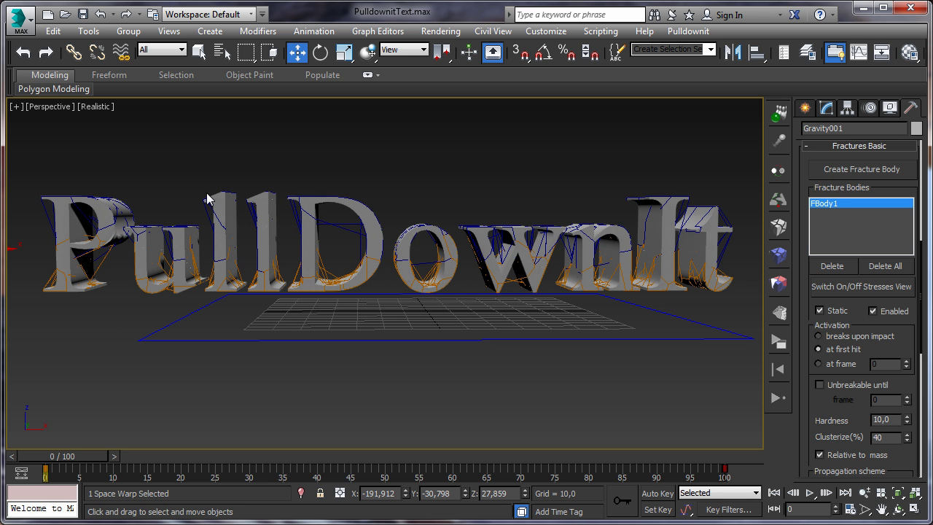
click(783, 288)
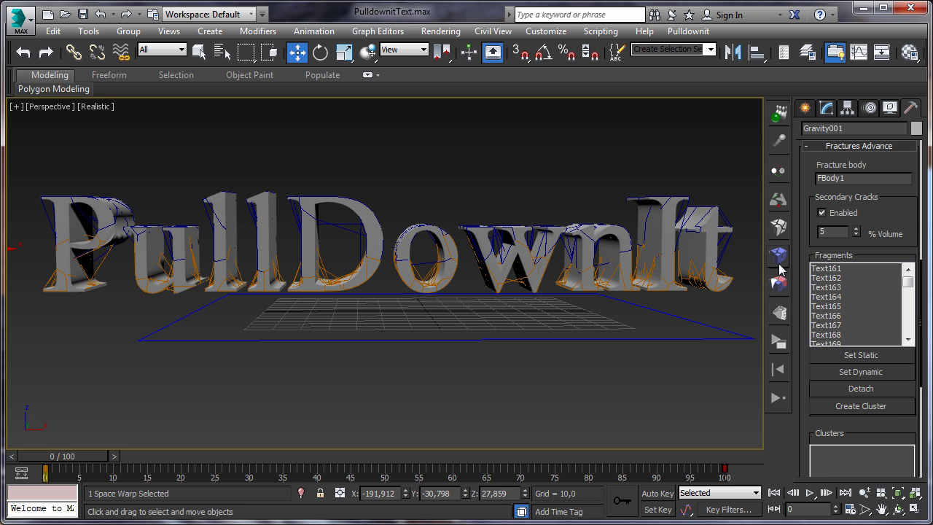
click(780, 262)
click(845, 288)
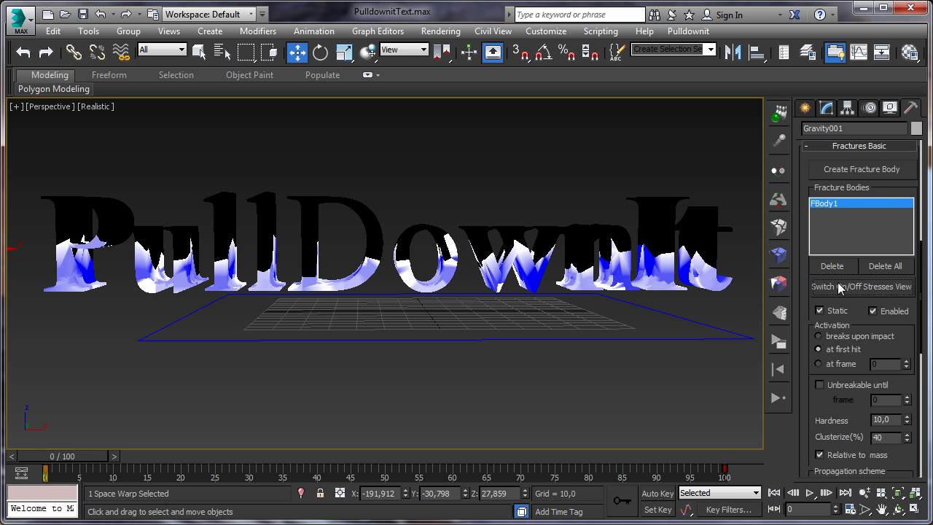
Select the fragments across all letters of the text and set them to dynamic in the advanced fracture settings.
click(779, 285)
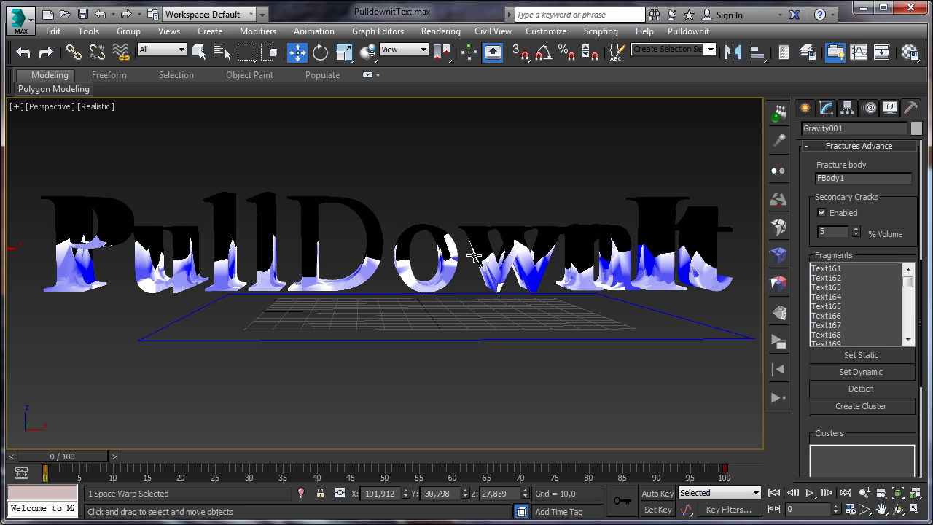
scroll(321, 167, up, 2)
drag(58, 173, 755, 287)
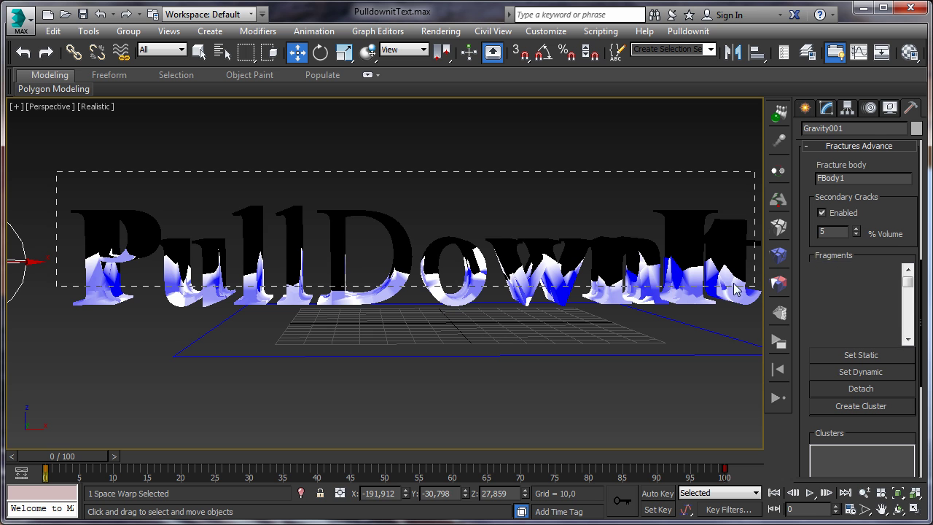
click(867, 370)
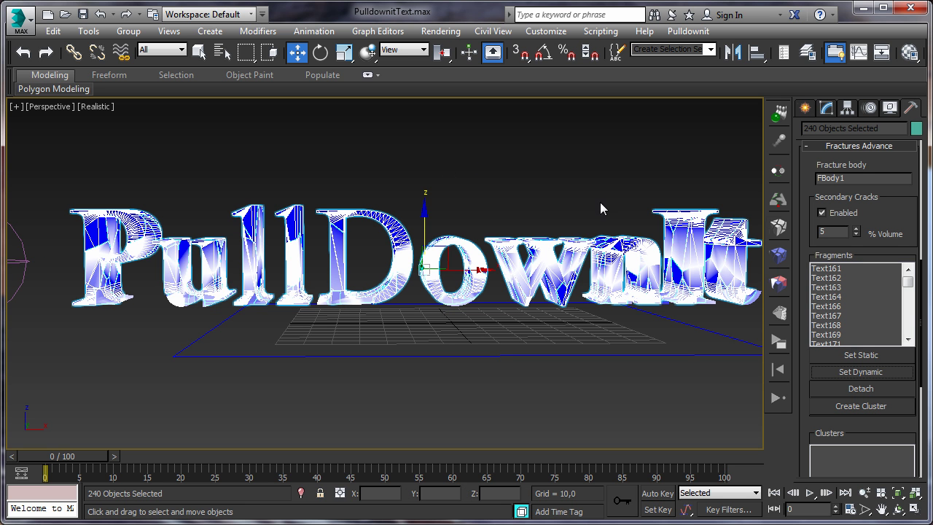
Return to the basic fracture settings, deselect all fragments and switch off the stresses view of FBody1.
click(782, 262)
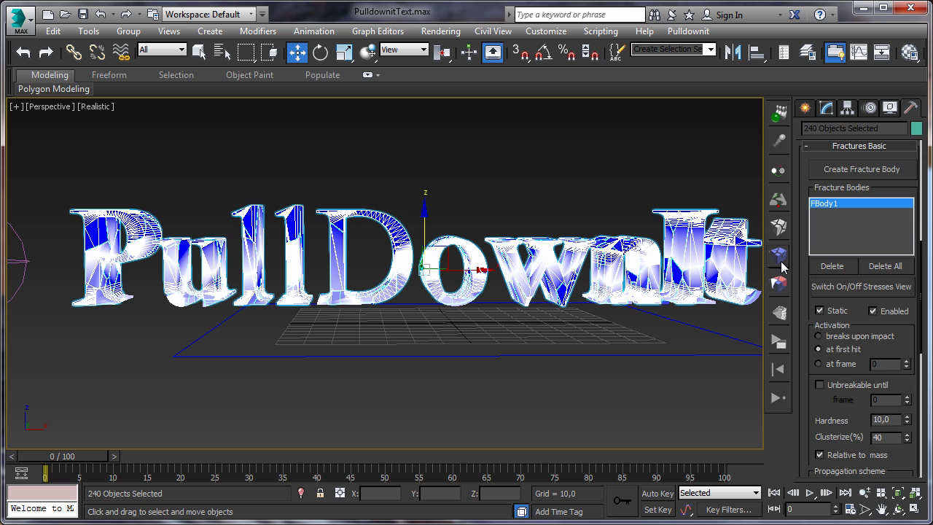
click(608, 168)
middle_drag(472, 151, 492, 155)
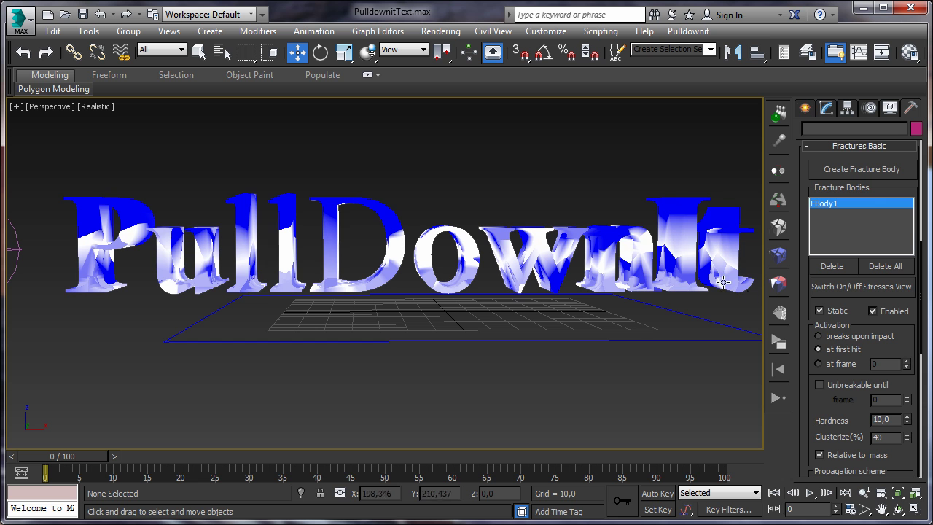
click(844, 285)
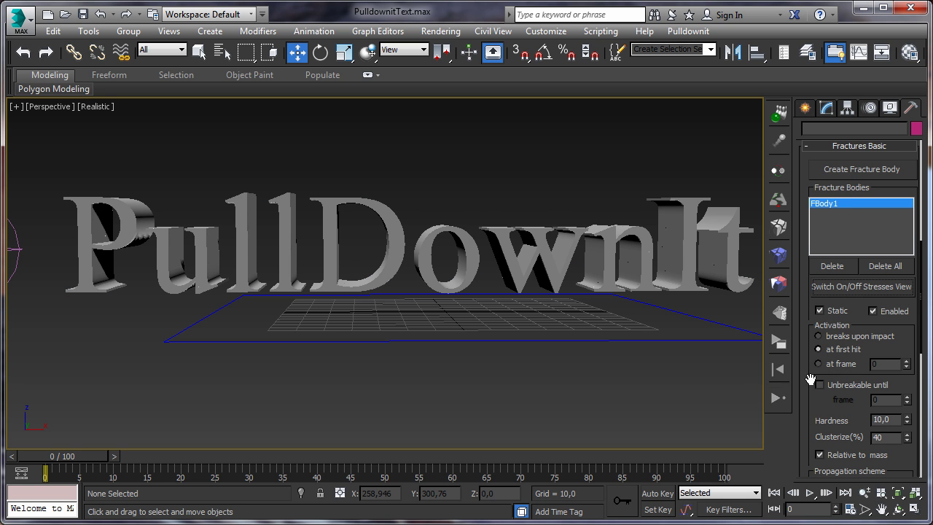
Simulate the Gravity sphere travelling through the first letters past frame 35, stop the run and reset the simulation.
middle_drag(509, 253, 563, 252)
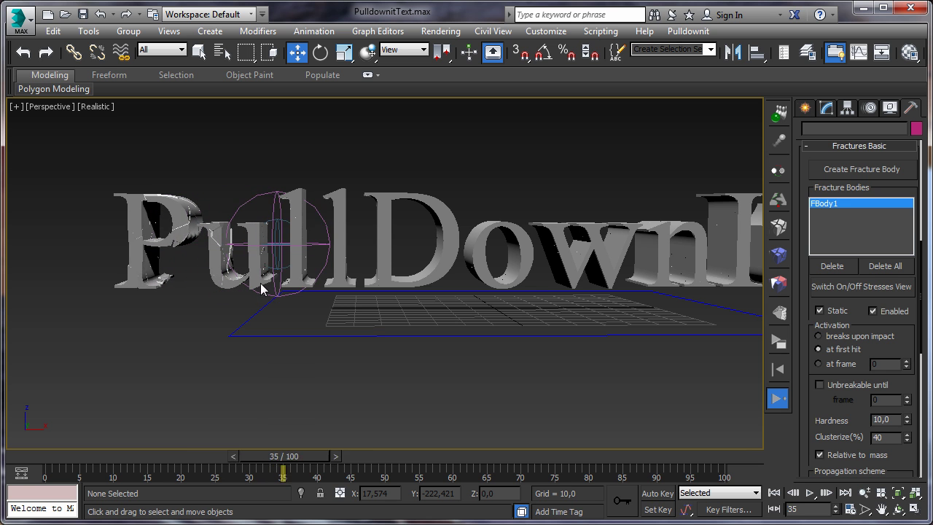
click(778, 398)
click(782, 374)
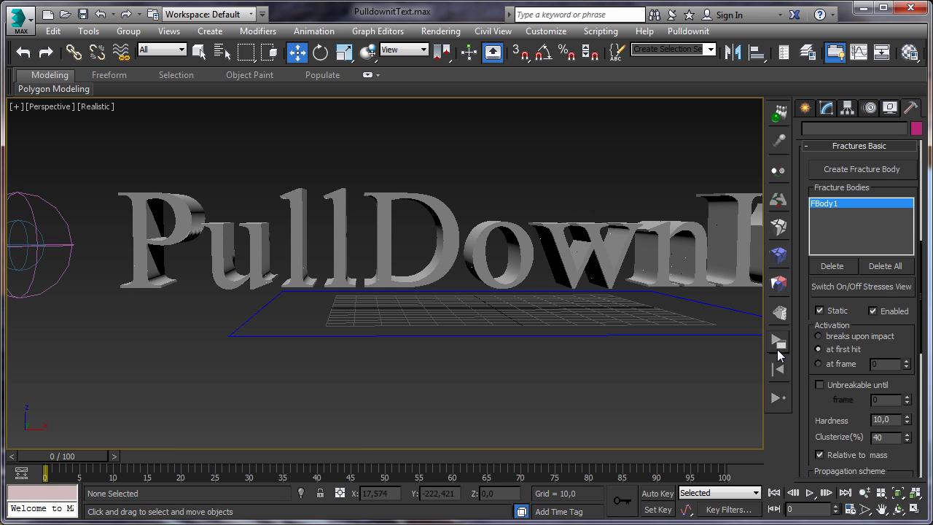
Re-enable the world gravity in the simulation options, run the simulation to about frame 10 and reset it.
click(779, 350)
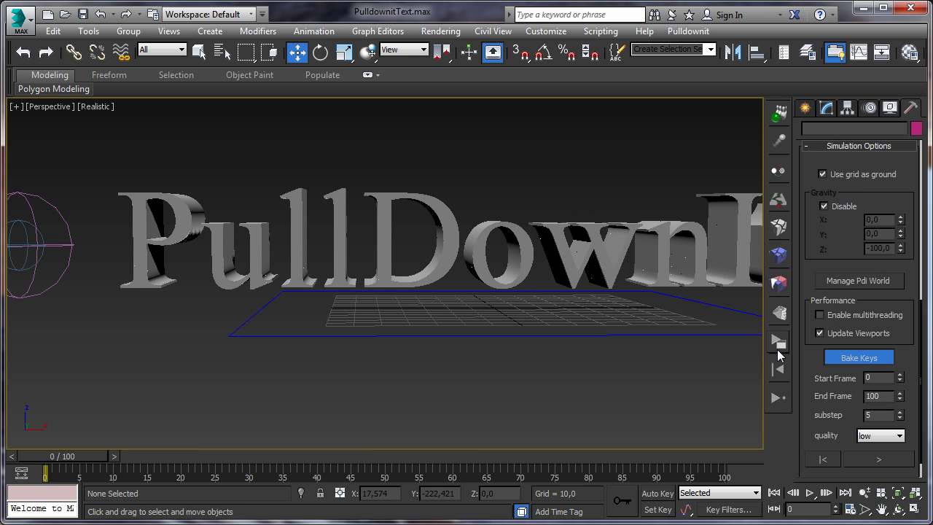
click(825, 206)
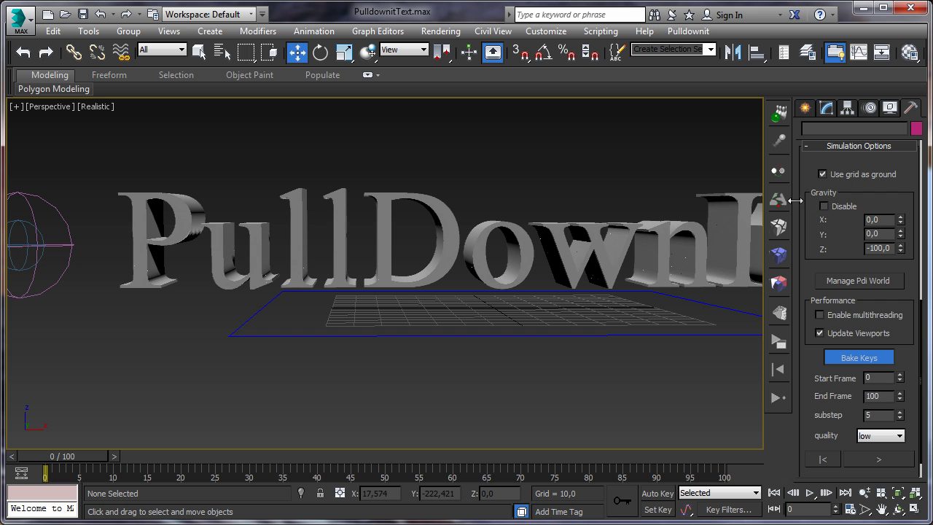
middle_drag(583, 299, 561, 307)
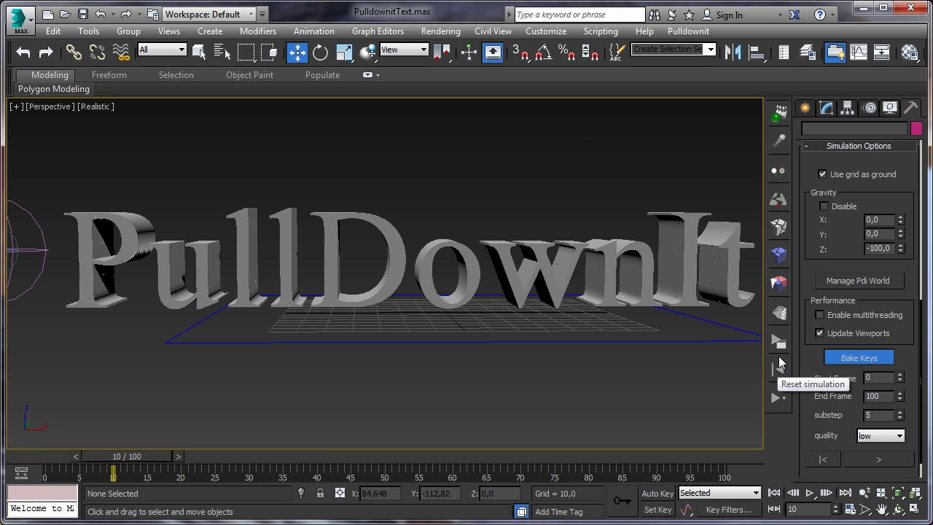
click(778, 368)
Set the activation of FBody1 to breaks upon impact and simulate the collapse through frame 100.
click(780, 255)
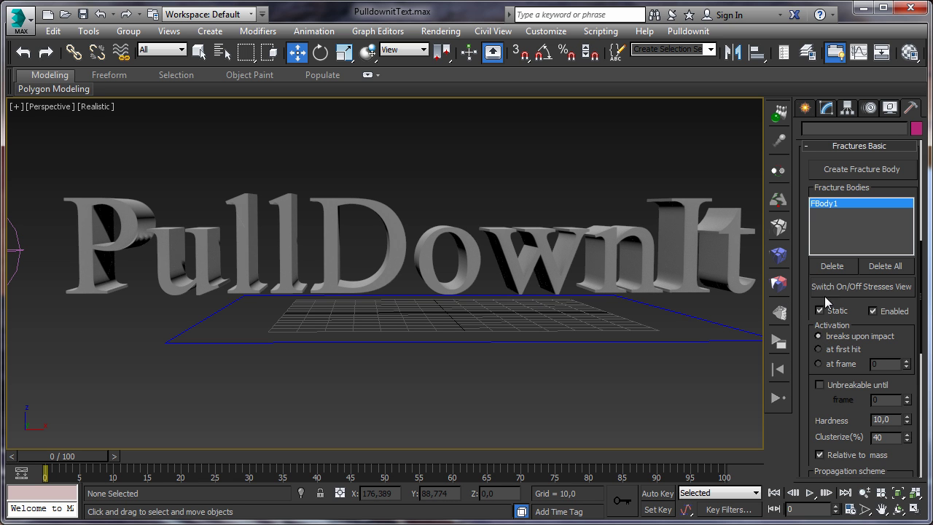
click(783, 396)
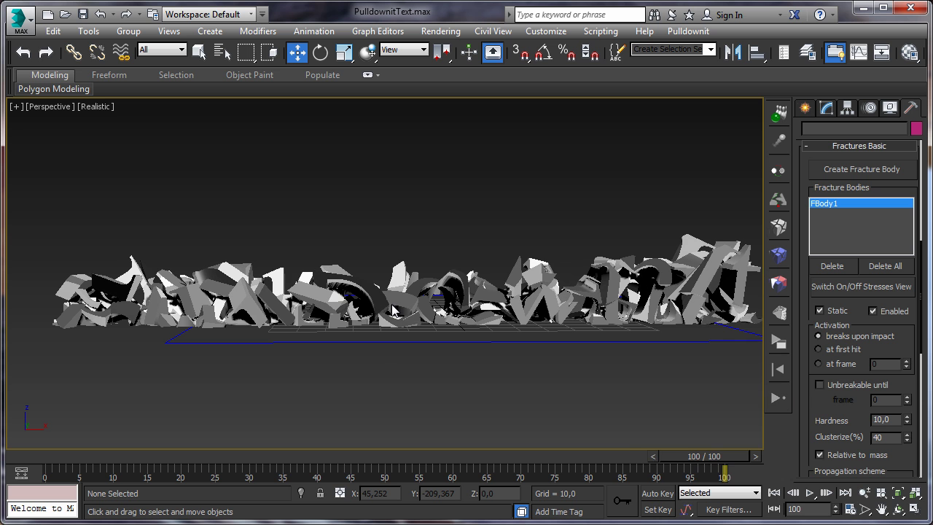
Play back the simulated collapse of the whole text from frame 0, stop the playback and return to frame 0.
middle_drag(216, 264, 203, 263)
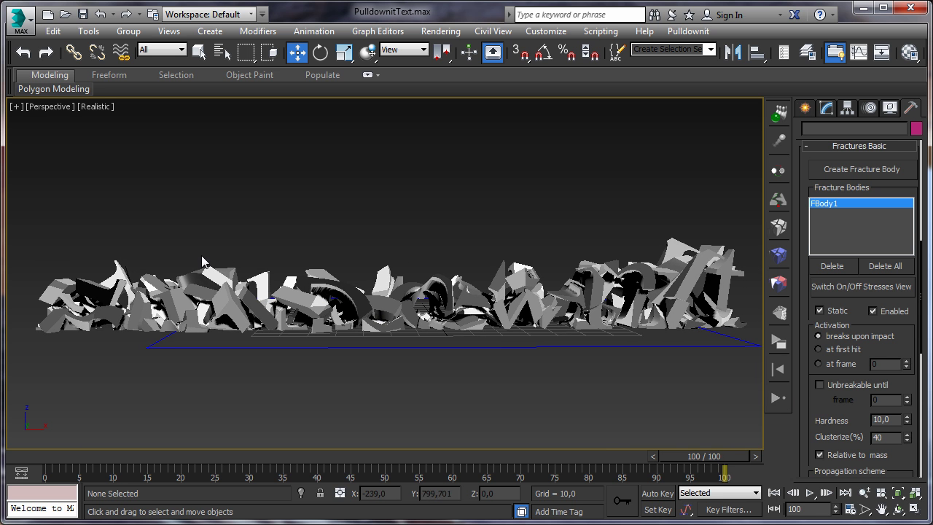
click(776, 494)
click(811, 495)
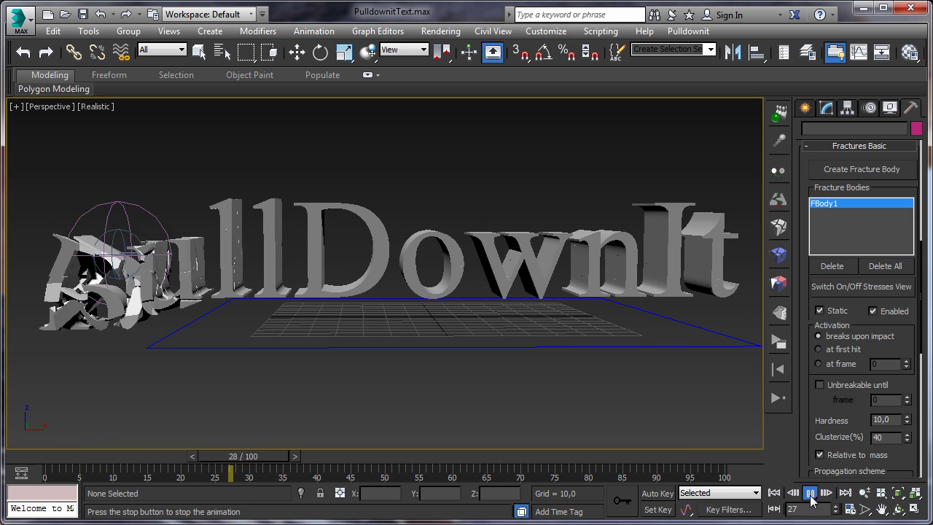
click(811, 494)
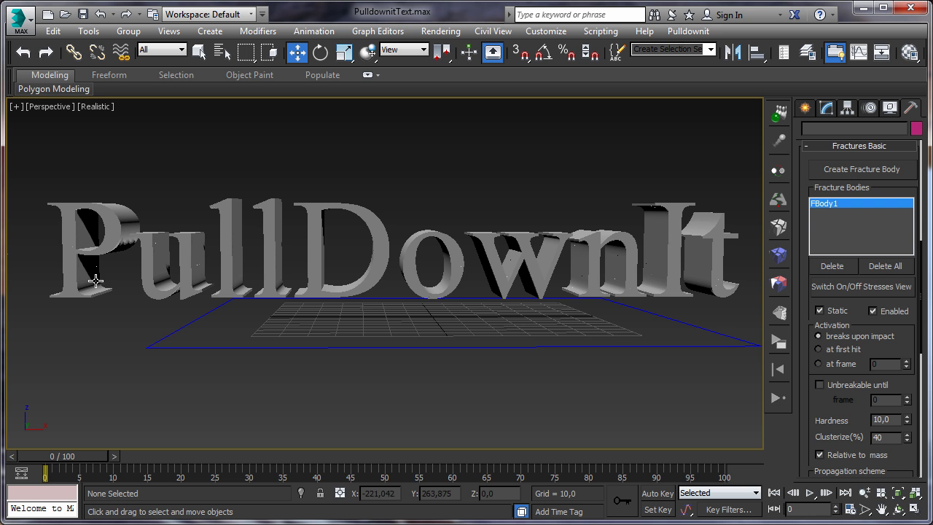
Go to frame 47, select the spherical Gravity space warp over the letter D and hide it.
drag(68, 456, 371, 439)
click(367, 207)
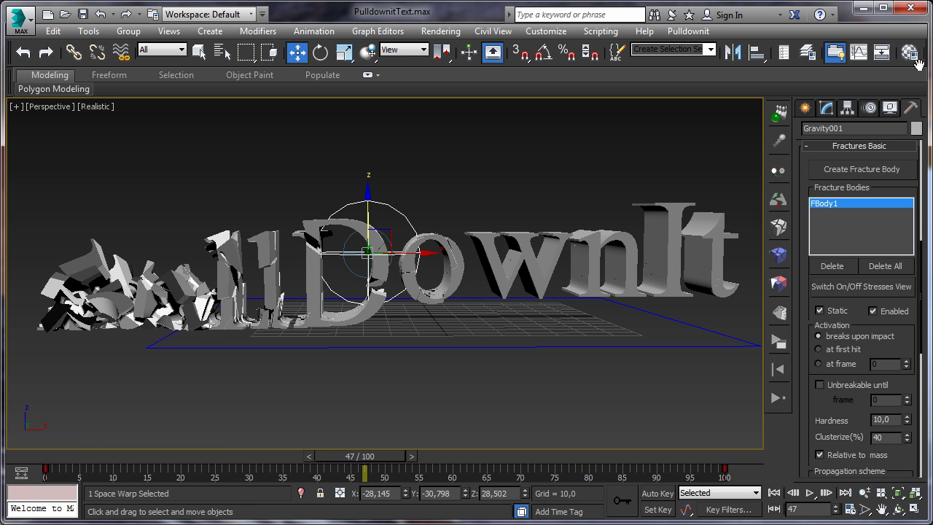
click(889, 107)
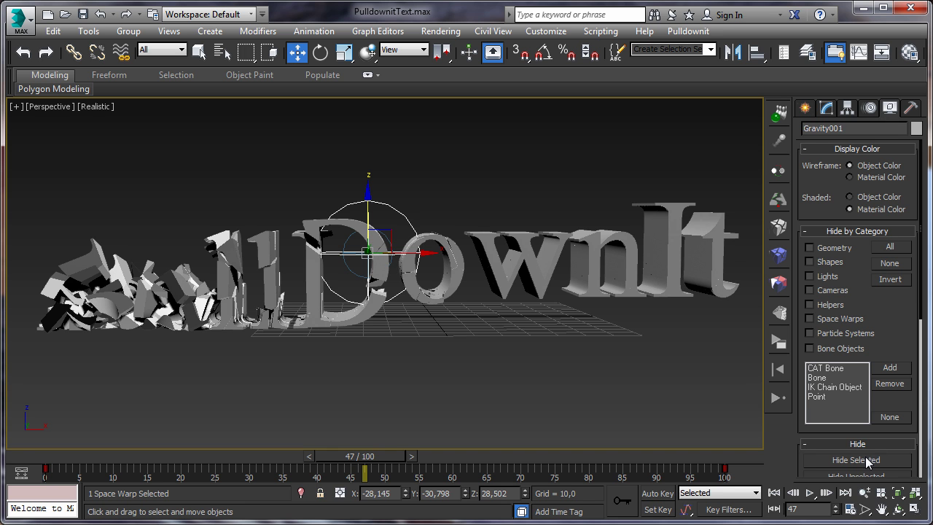
click(867, 461)
Return to frame 0, reopen the basic fracture settings and play back the collapse without the Gravity sphere displayed.
click(775, 493)
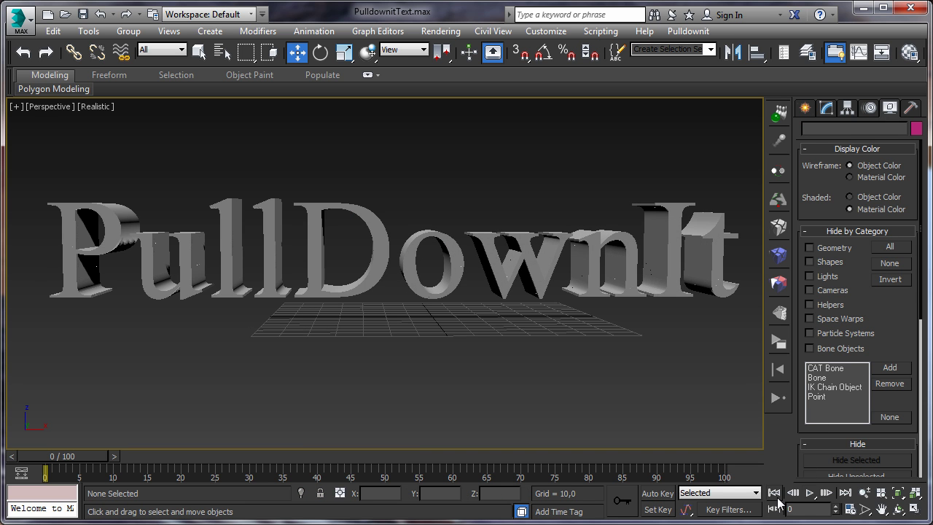
click(779, 255)
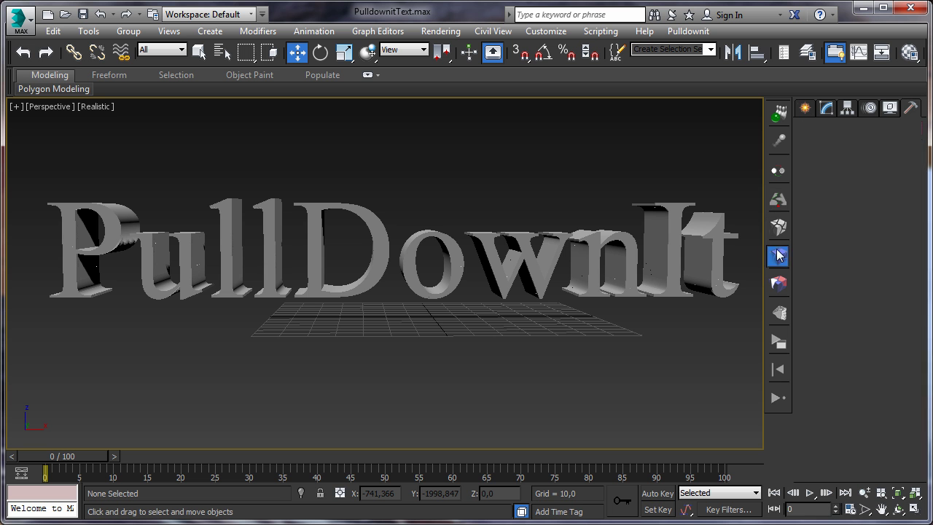
click(811, 493)
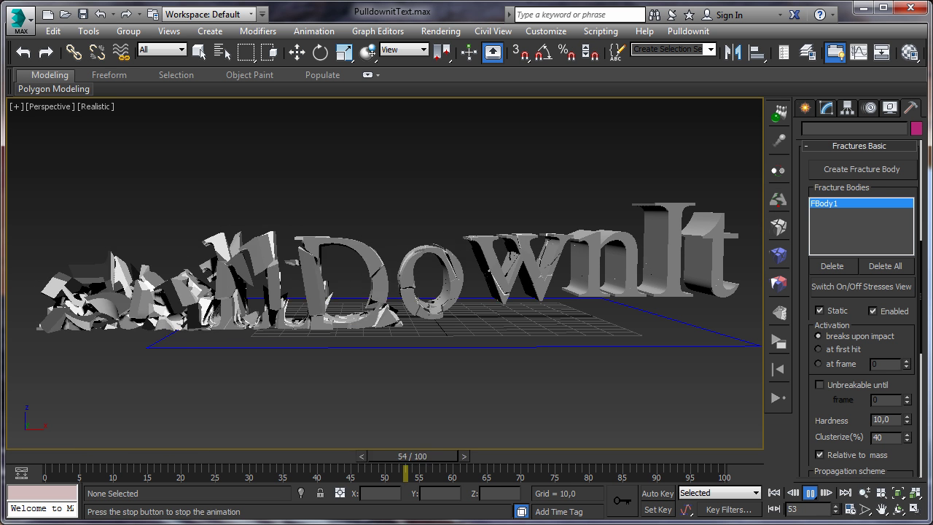